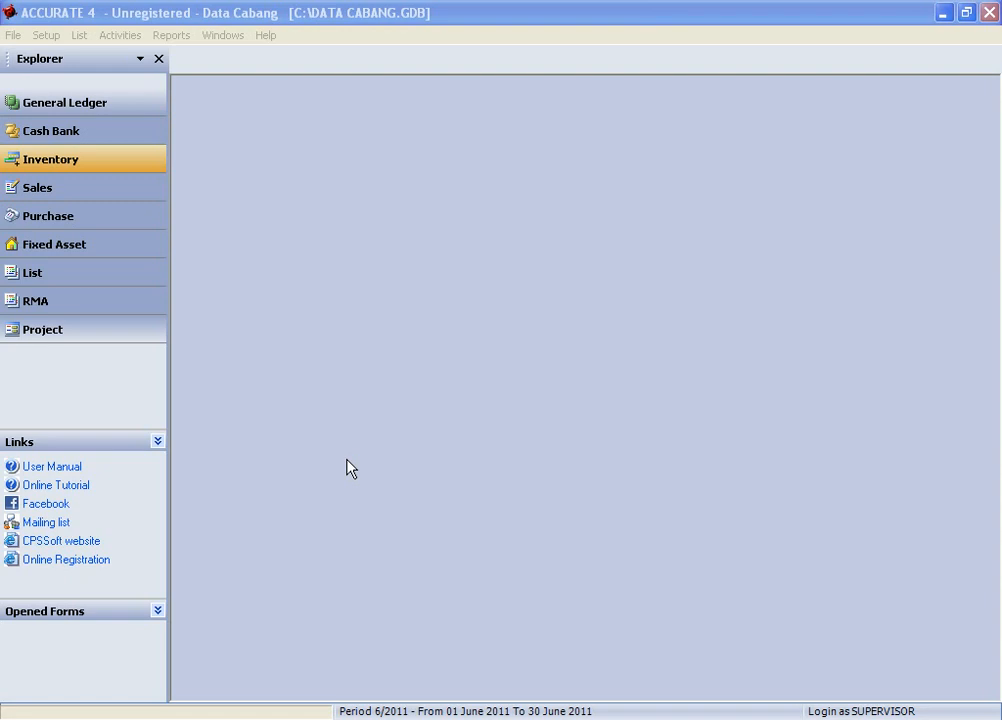
# - Start the Quick Setup wizard in English and continue with the Advance Setup option
pyautogui.click(45, 36)
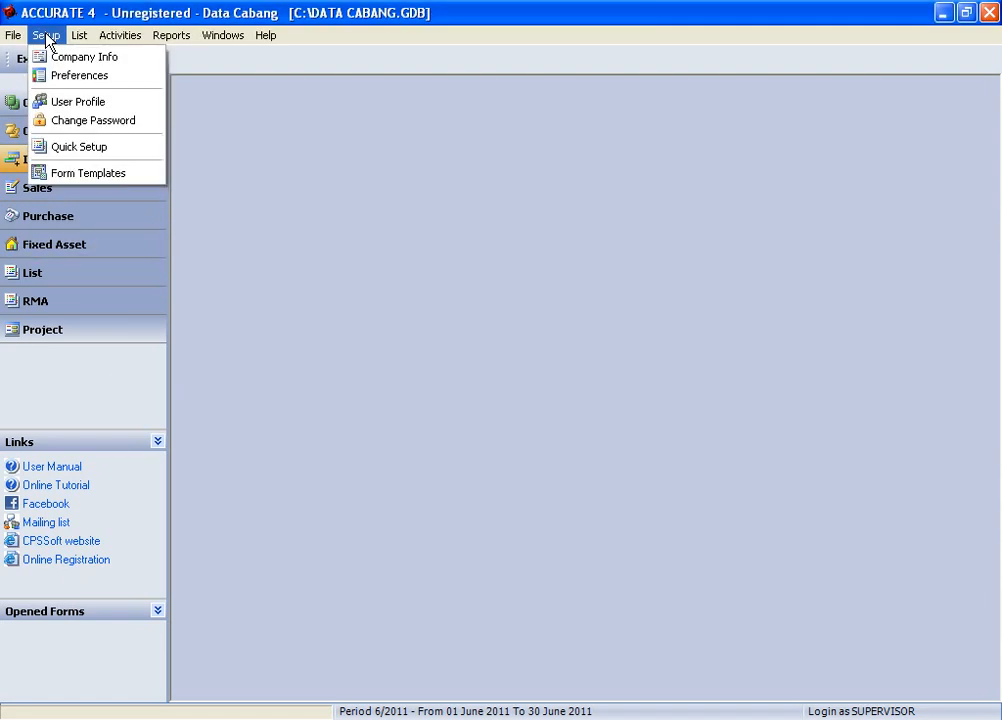
pyautogui.click(62, 146)
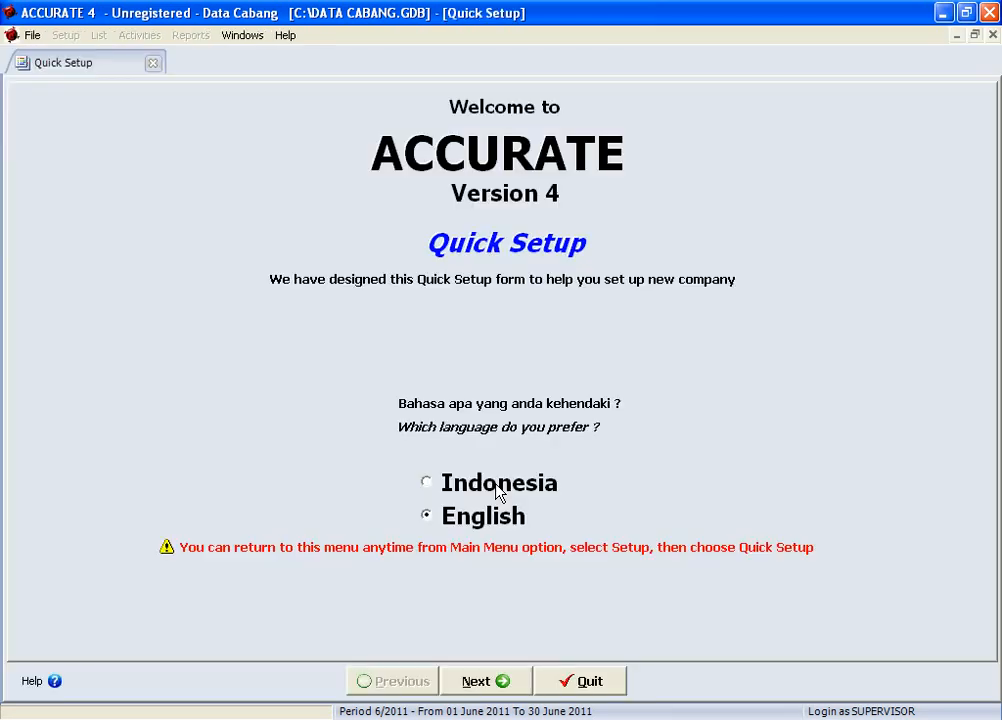
pyautogui.click(478, 683)
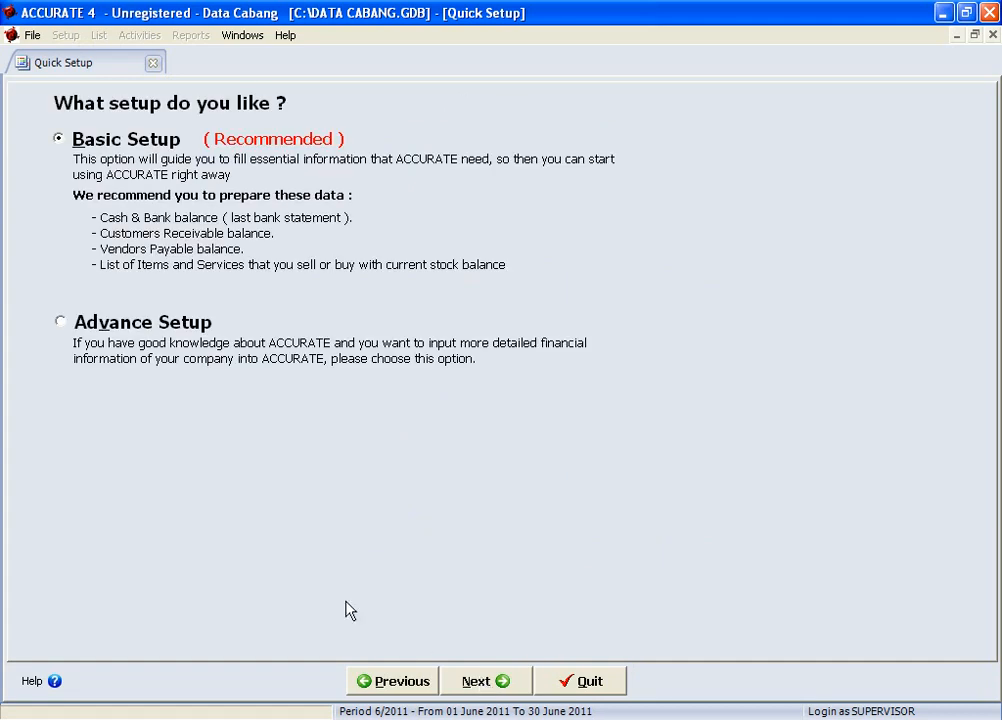
pyautogui.click(60, 323)
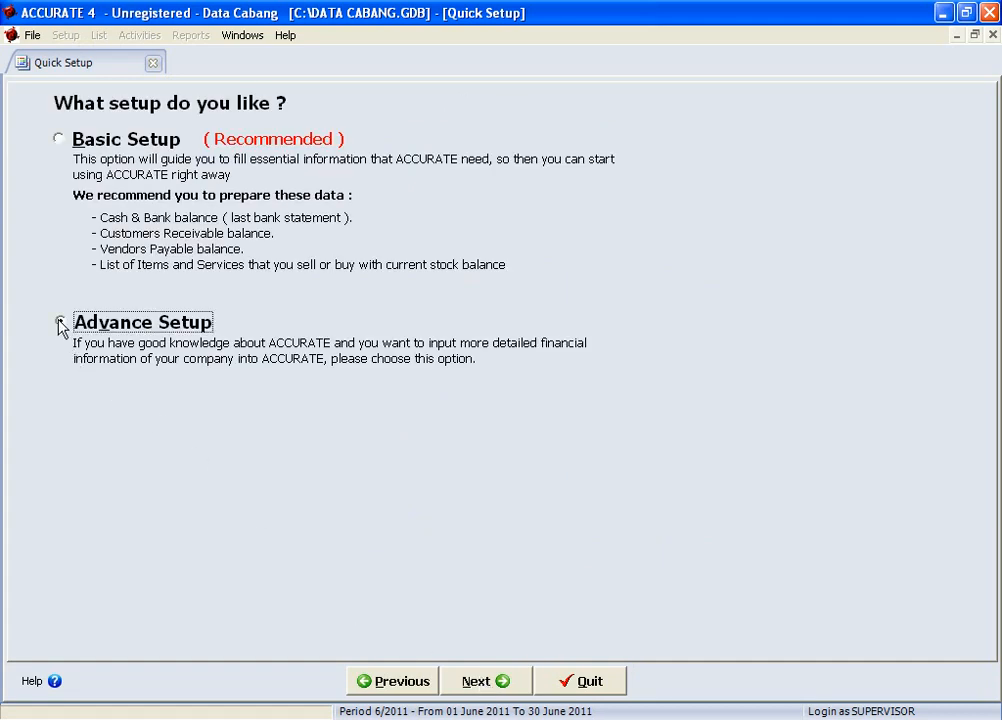
pyautogui.click(499, 690)
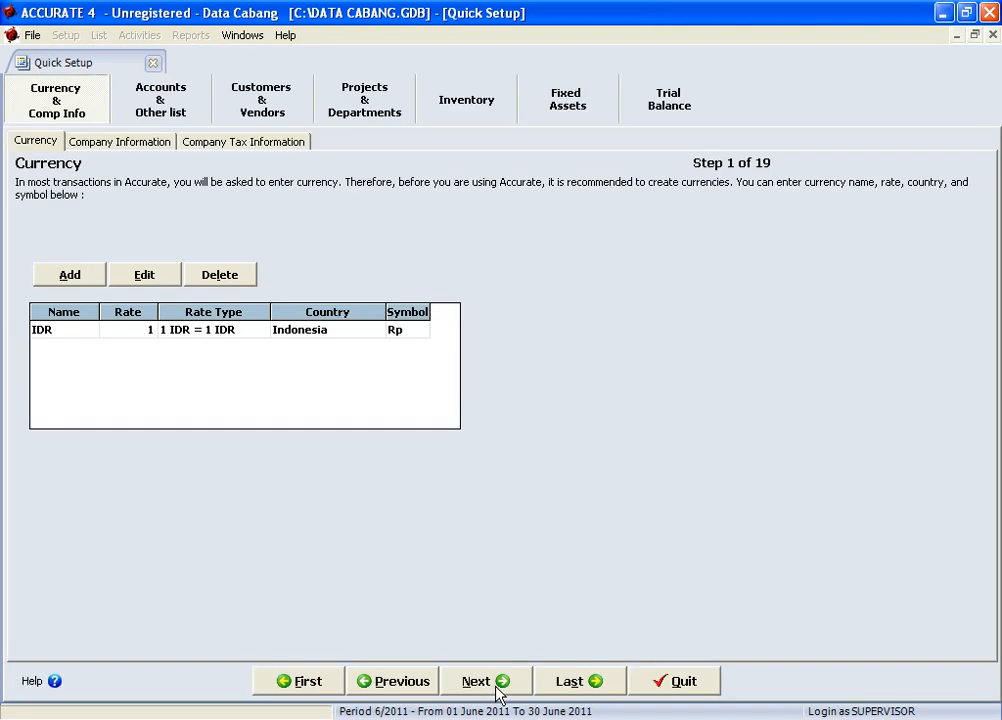
# - Go to the item information page of the wizard's Inventory section and choose to import items from a file
pyautogui.click(464, 112)
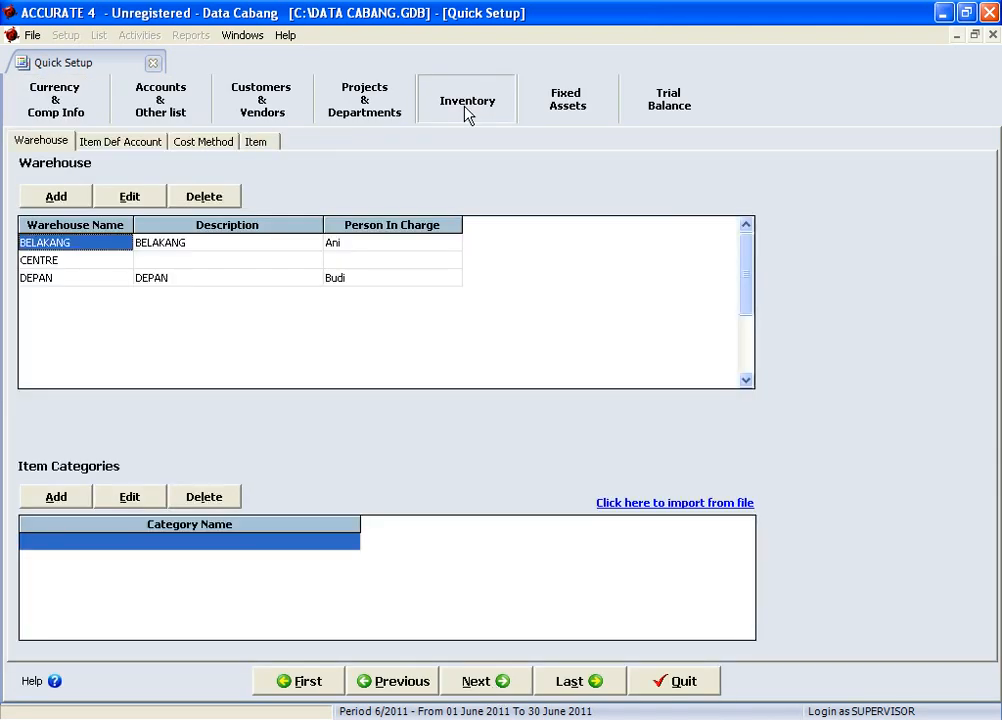
pyautogui.click(262, 144)
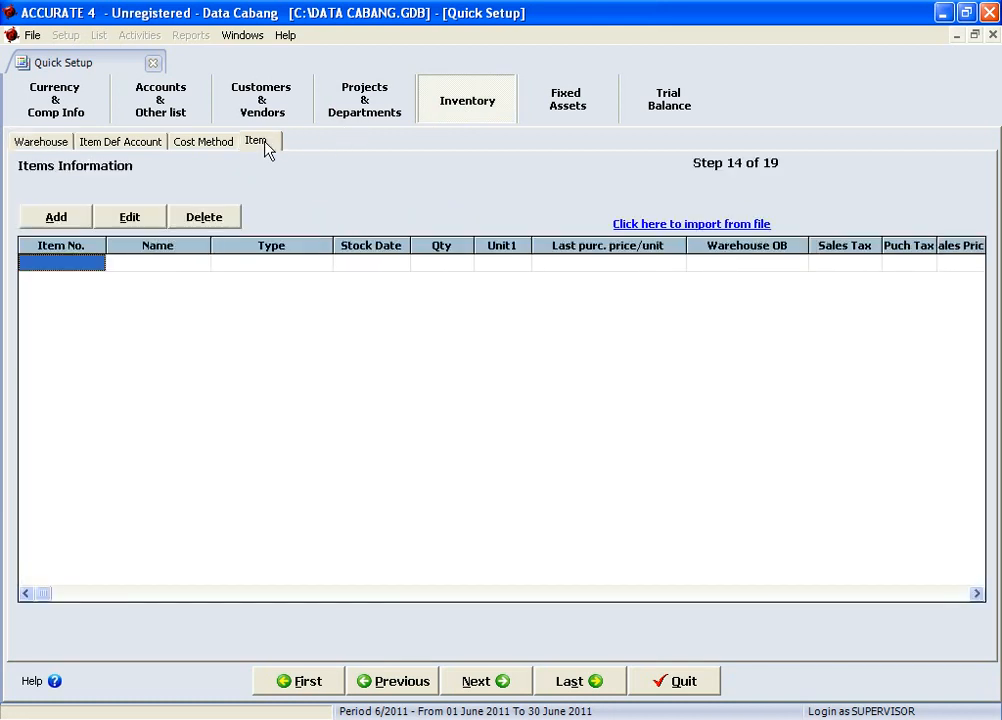
pyautogui.click(634, 225)
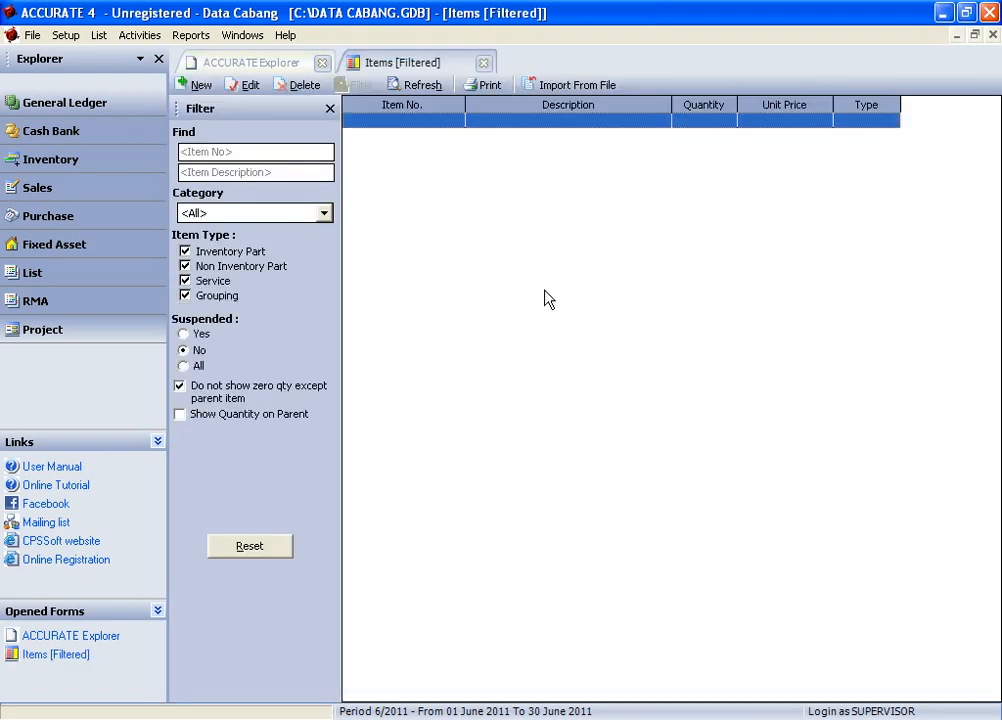
# - Start an item import from the item list with the Excel file C:\Item.xls as source and extract its data
pyautogui.click(565, 84)
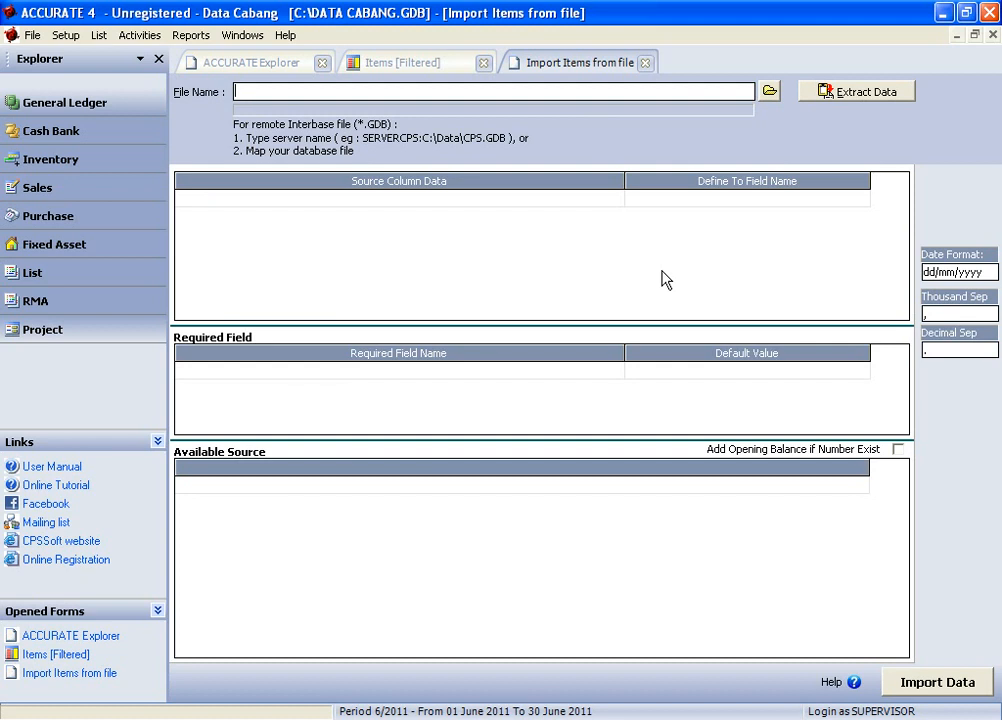
pyautogui.click(768, 93)
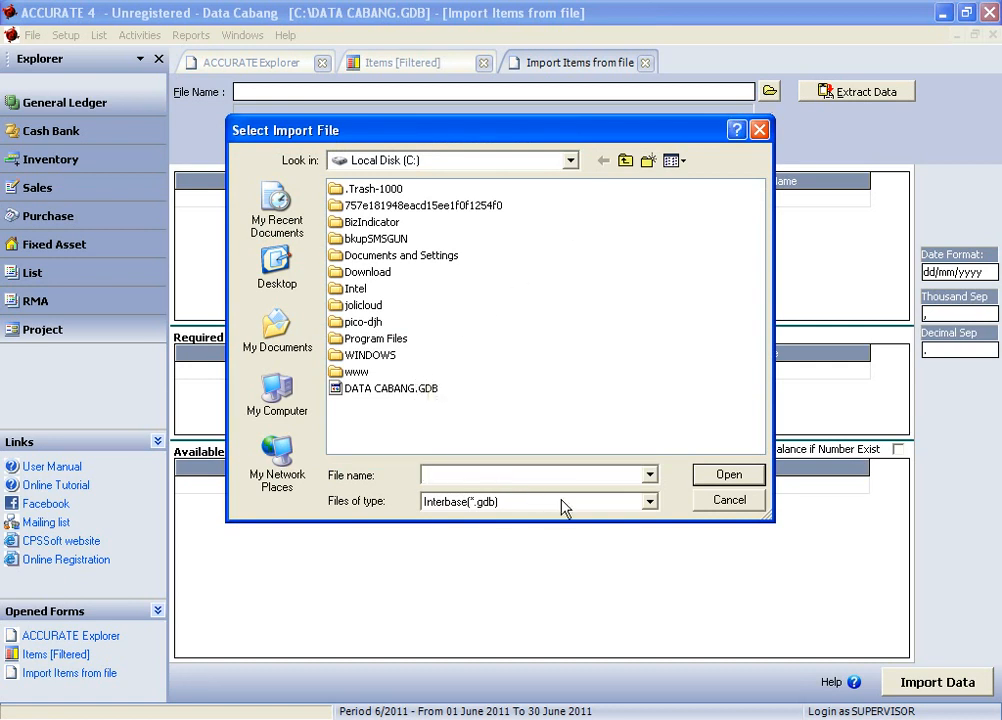
pyautogui.click(650, 502)
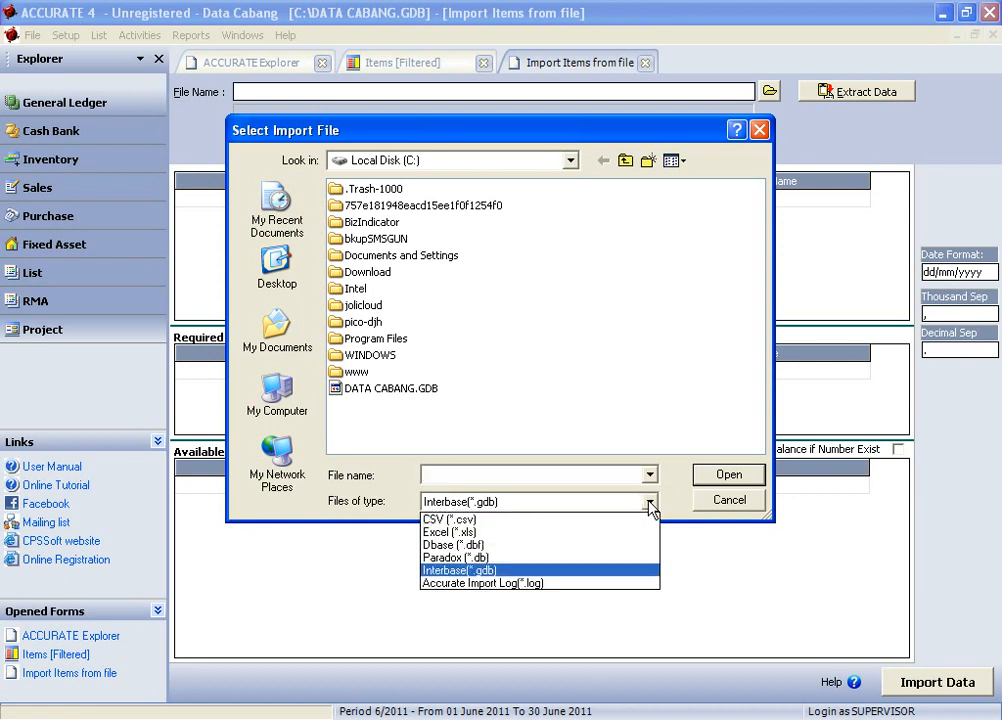
pyautogui.click(470, 590)
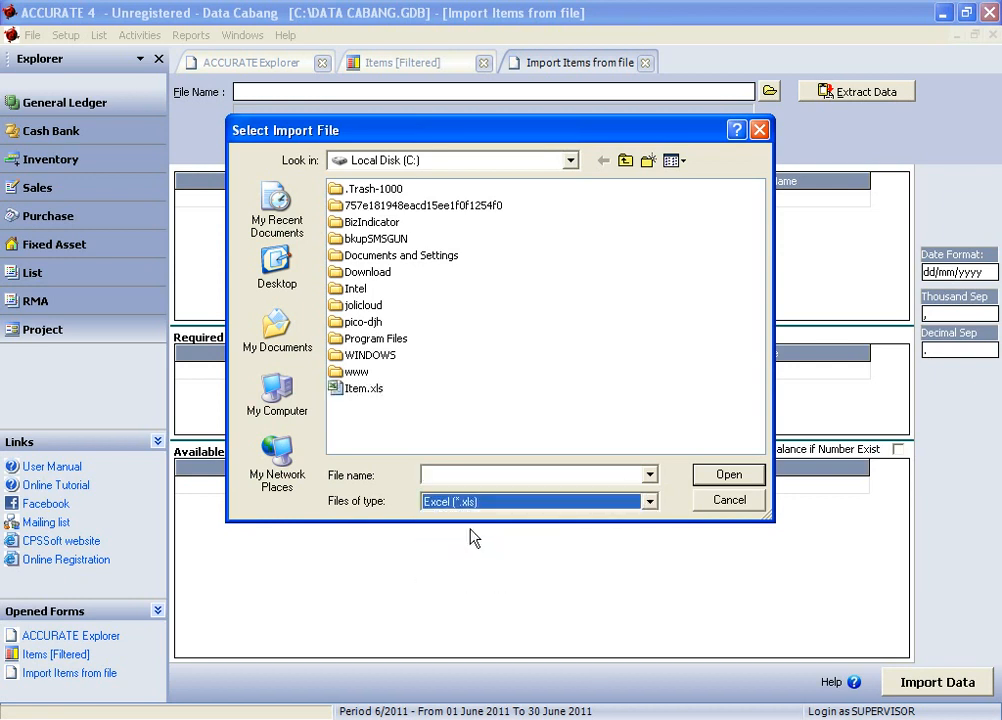
pyautogui.click(358, 390)
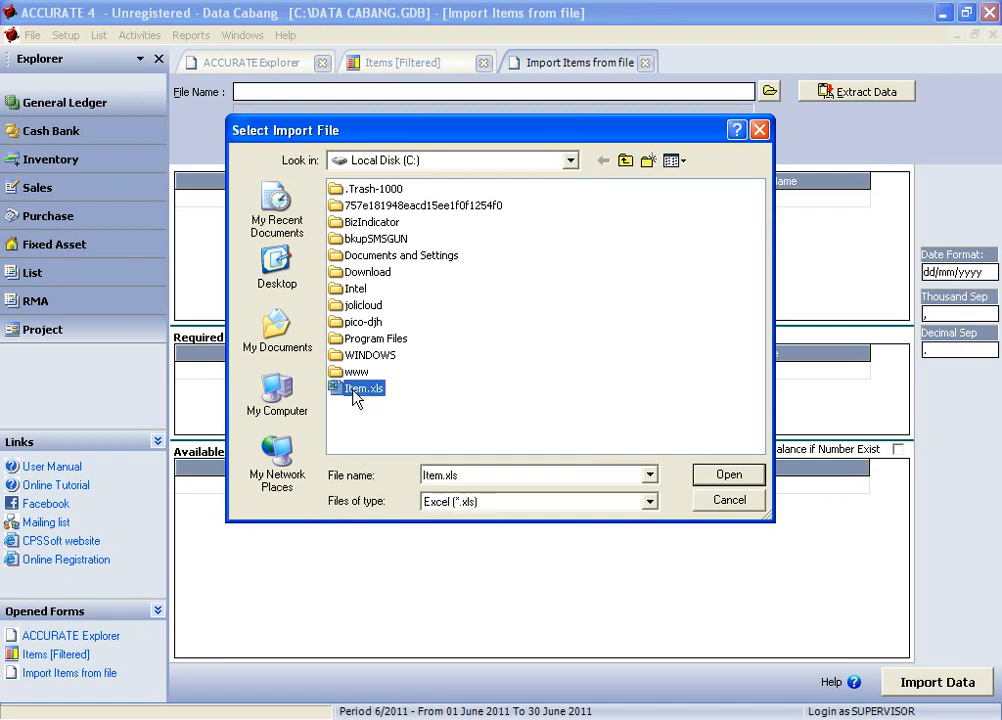
pyautogui.click(724, 478)
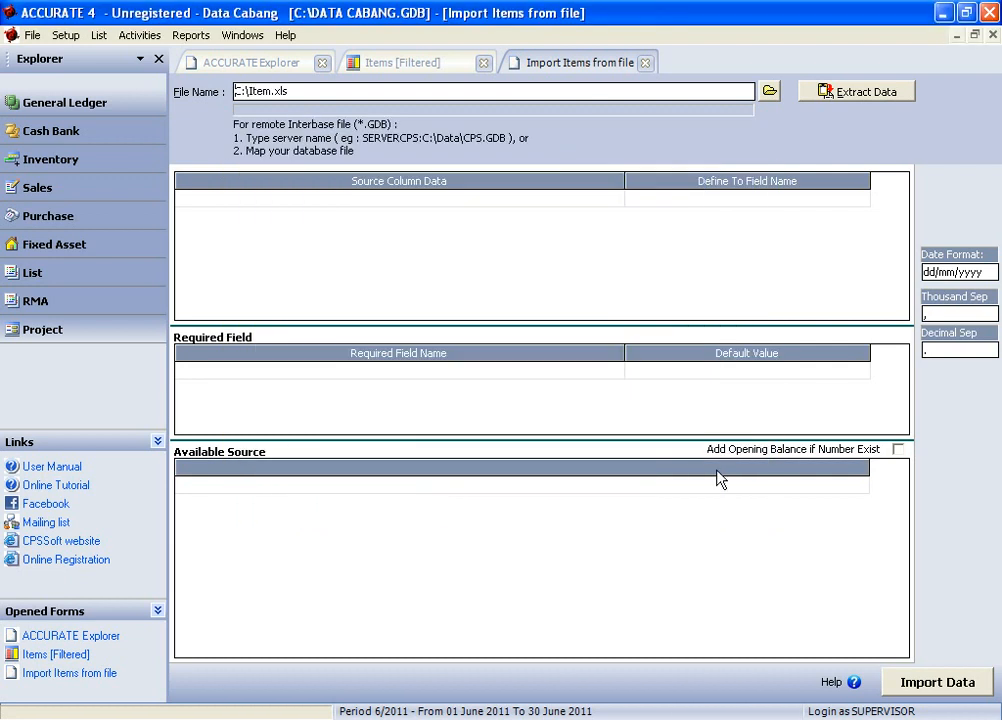
pyautogui.click(840, 91)
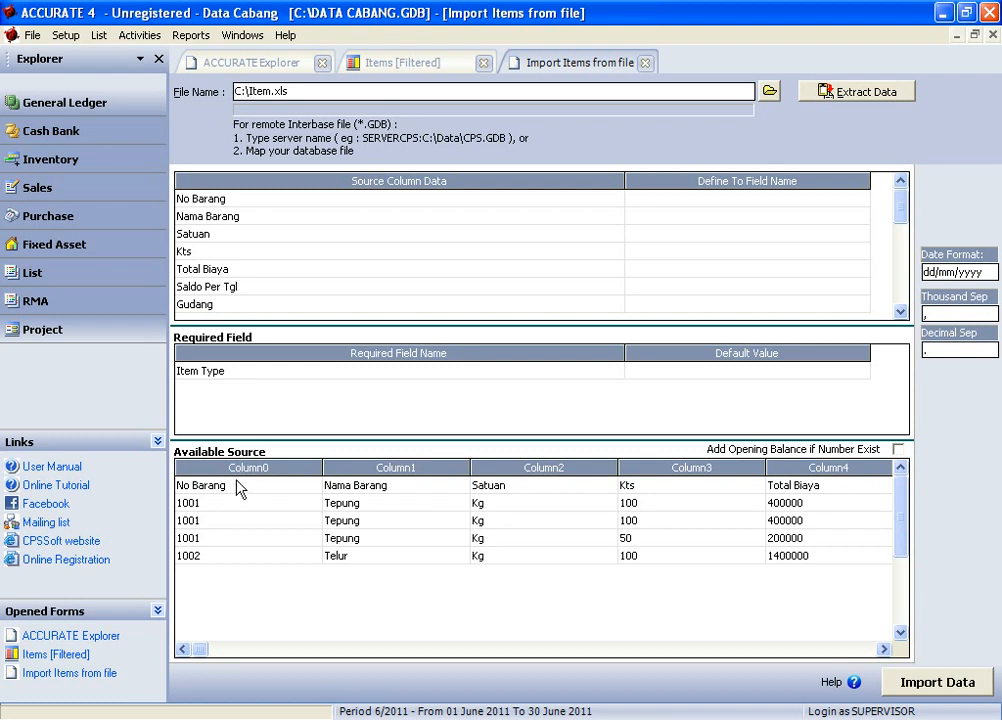
# - Check the extracted source columns from Nama Barang through Gudang and enable Add Opening Balance if Number Exist
pyautogui.click(383, 495)
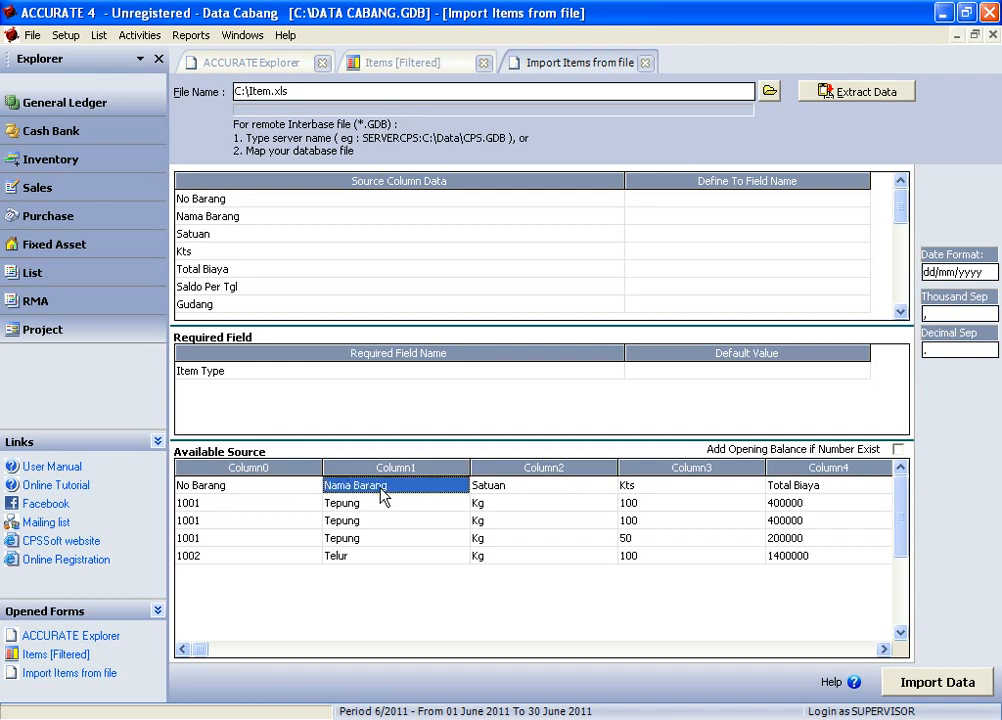
pyautogui.click(506, 489)
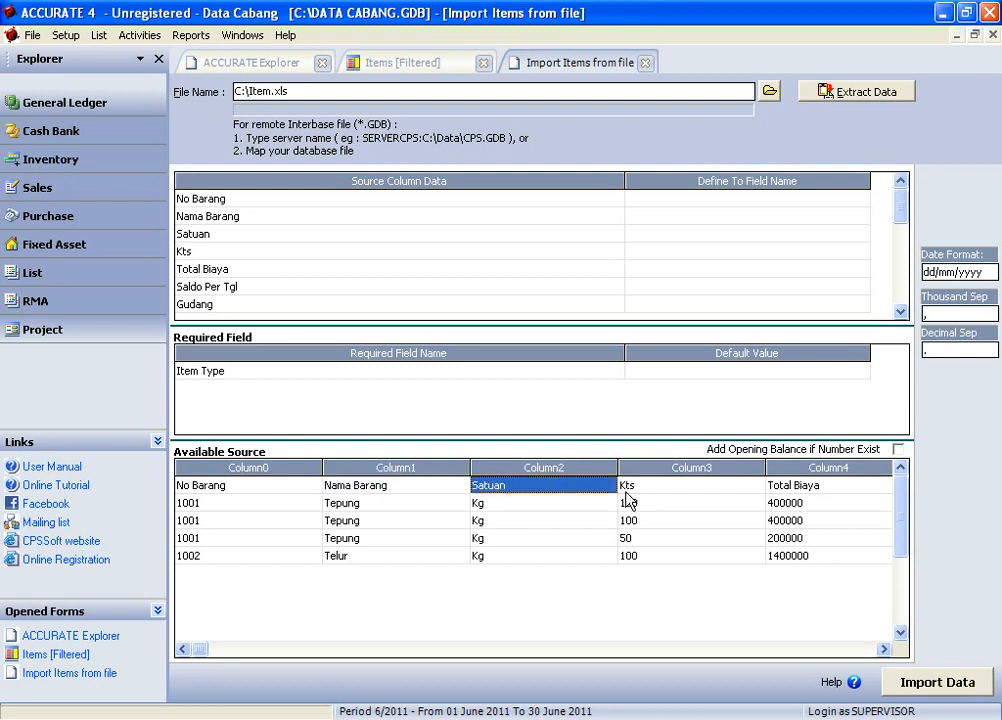
pyautogui.click(640, 490)
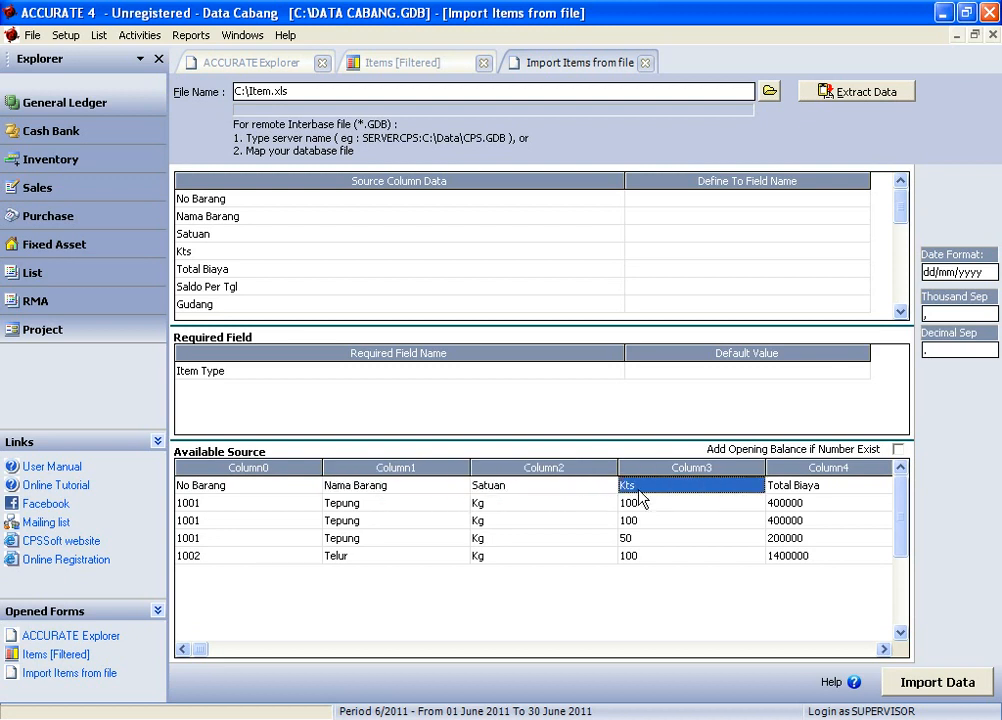
pyautogui.click(828, 492)
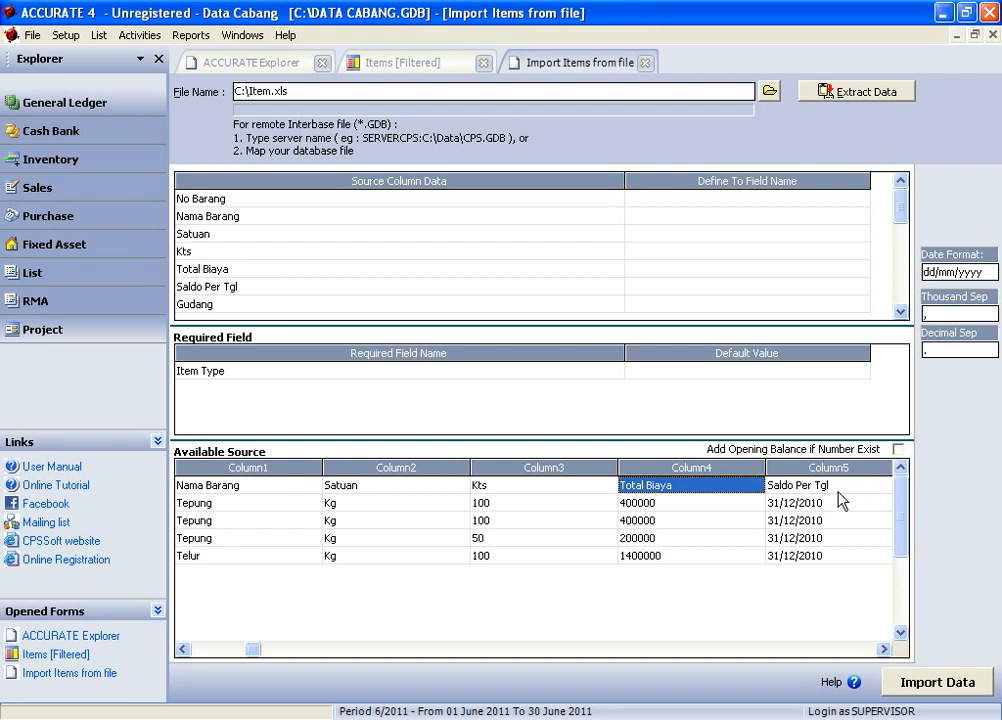
pyautogui.click(884, 649)
pyautogui.click(884, 649)
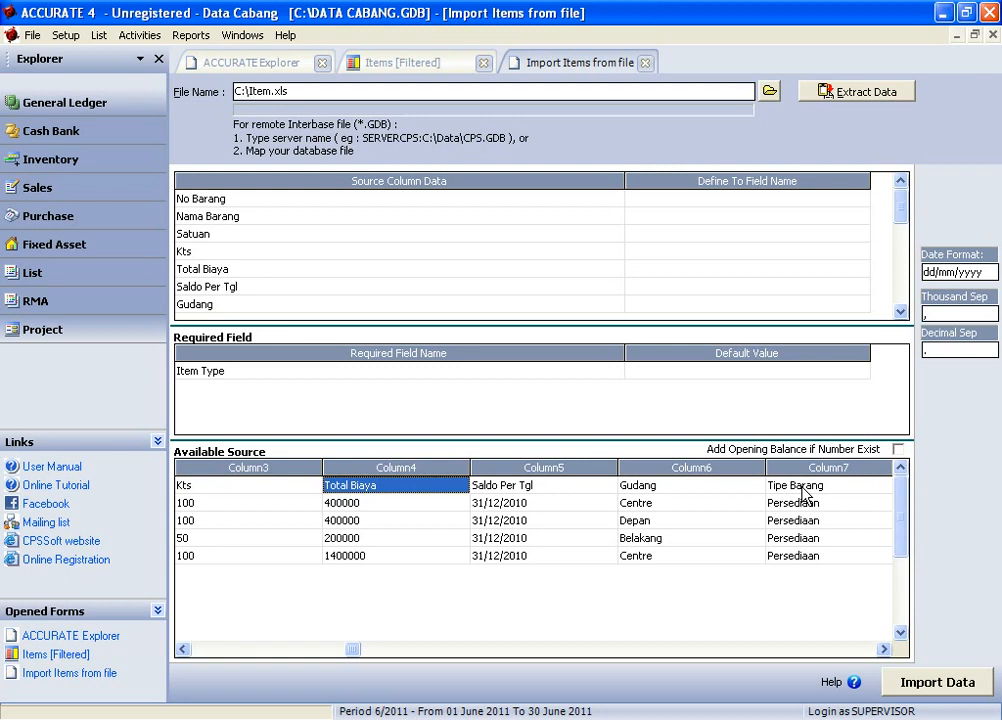
pyautogui.click(680, 490)
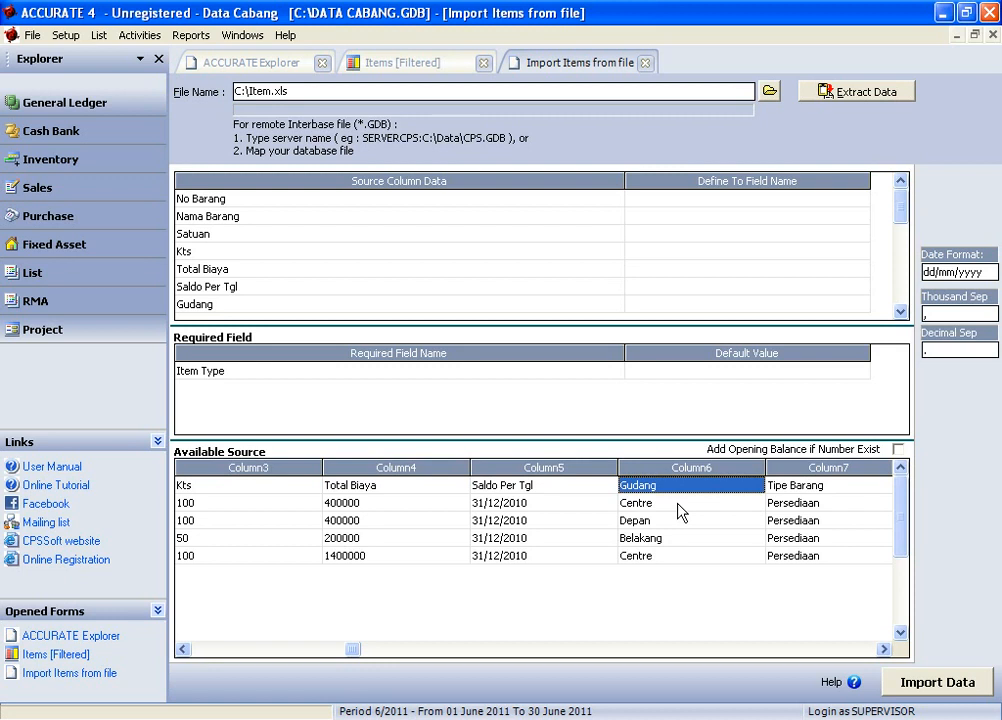
pyautogui.click(898, 453)
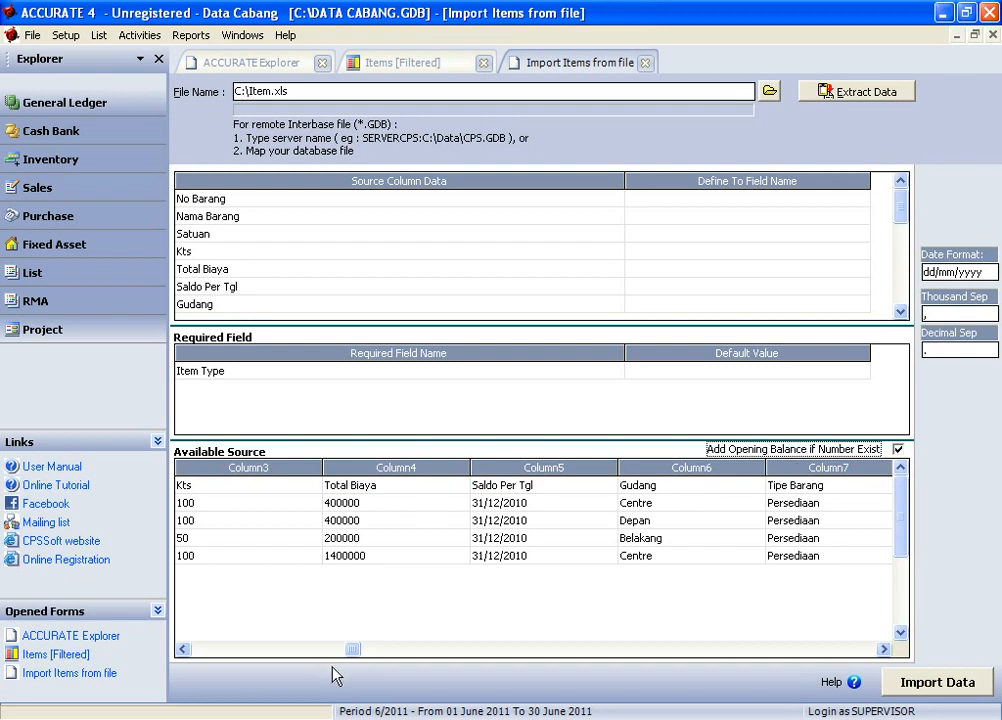
# - Examine the source rows again from the first column through Gudang, Tipe Barang and the Akun Persediaan account numbers
pyautogui.moveTo(351, 651); pyautogui.dragTo(199, 651)
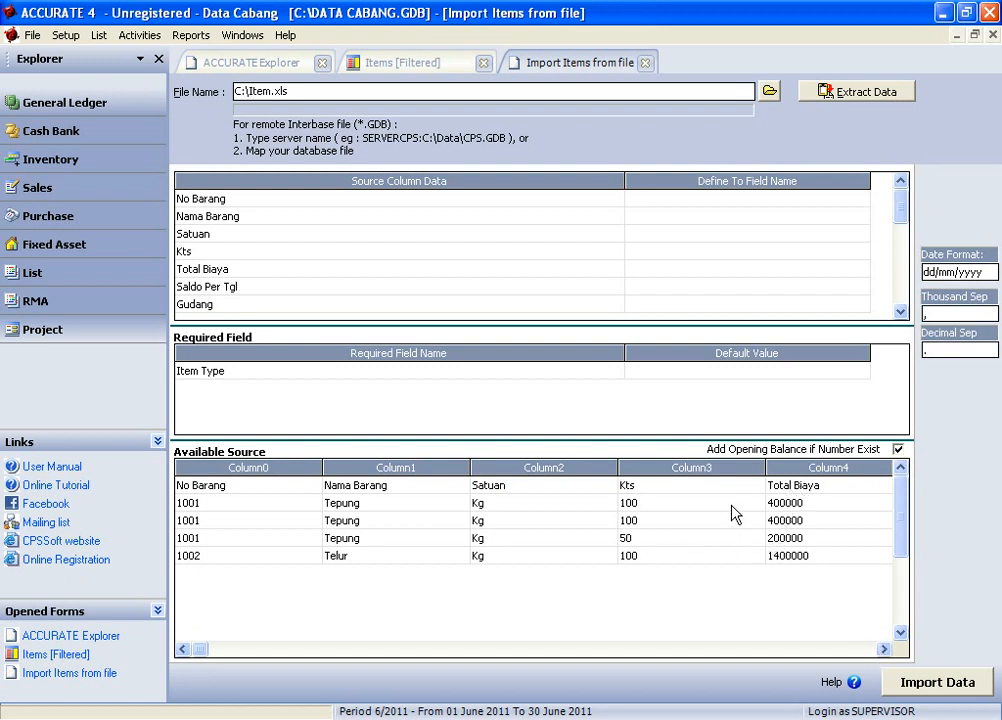
pyautogui.click(884, 649)
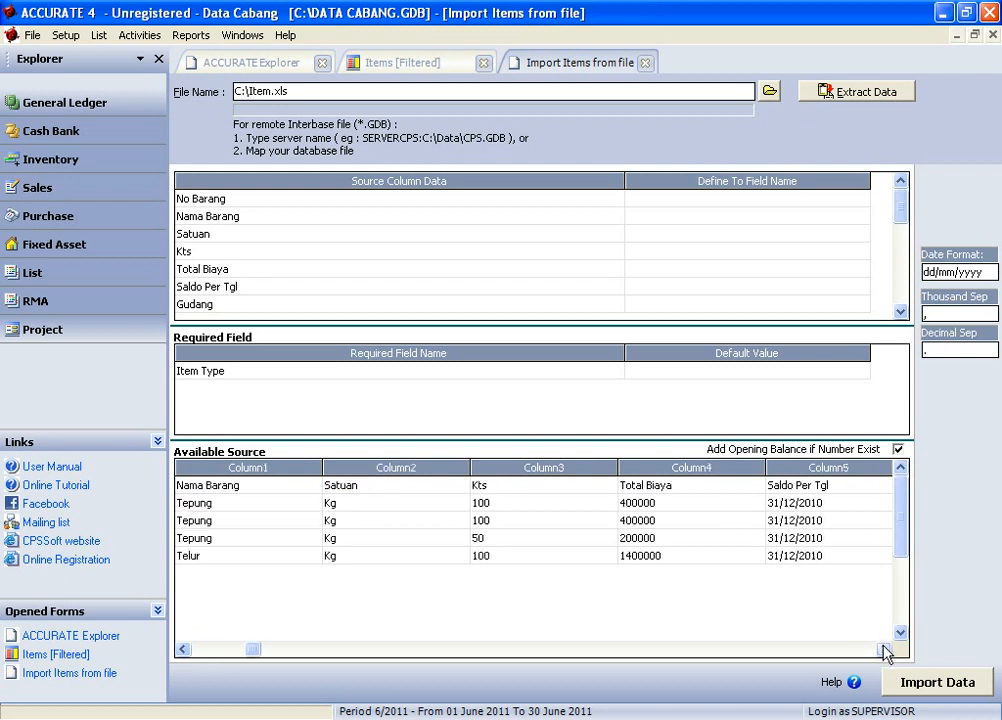
pyautogui.click(884, 649)
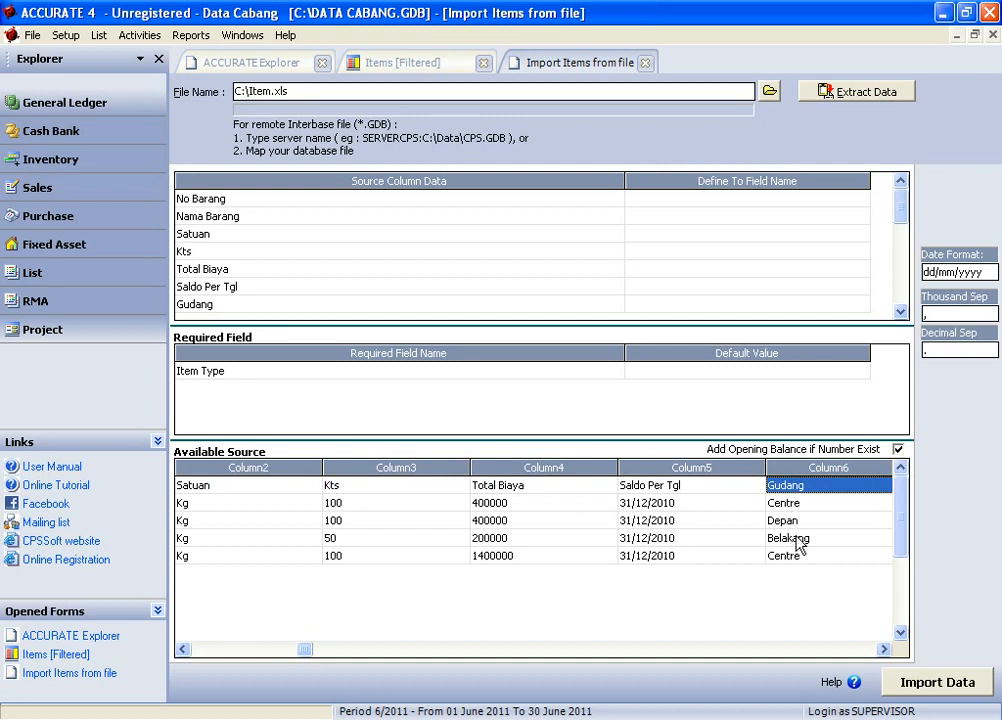
pyautogui.click(882, 651)
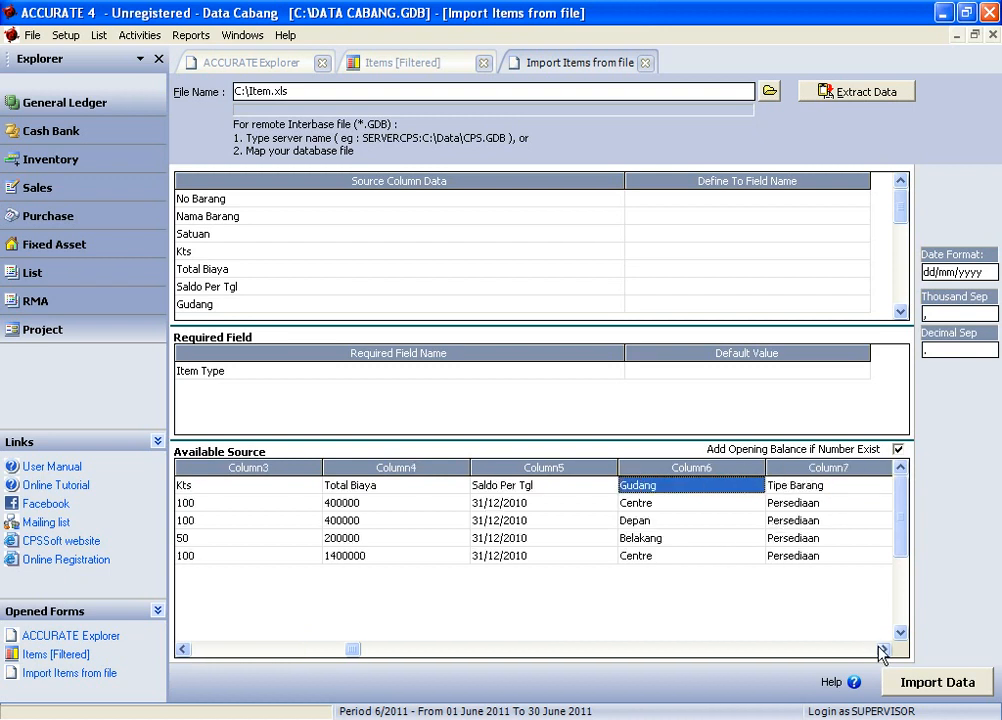
pyautogui.click(882, 651)
pyautogui.click(882, 651)
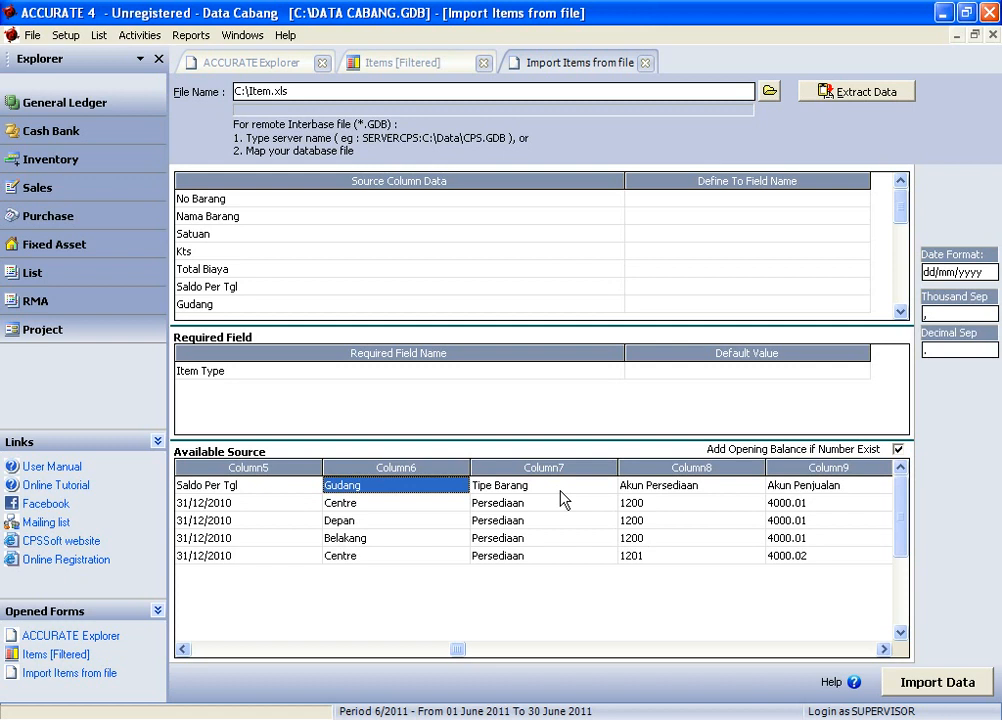
pyautogui.click(657, 490)
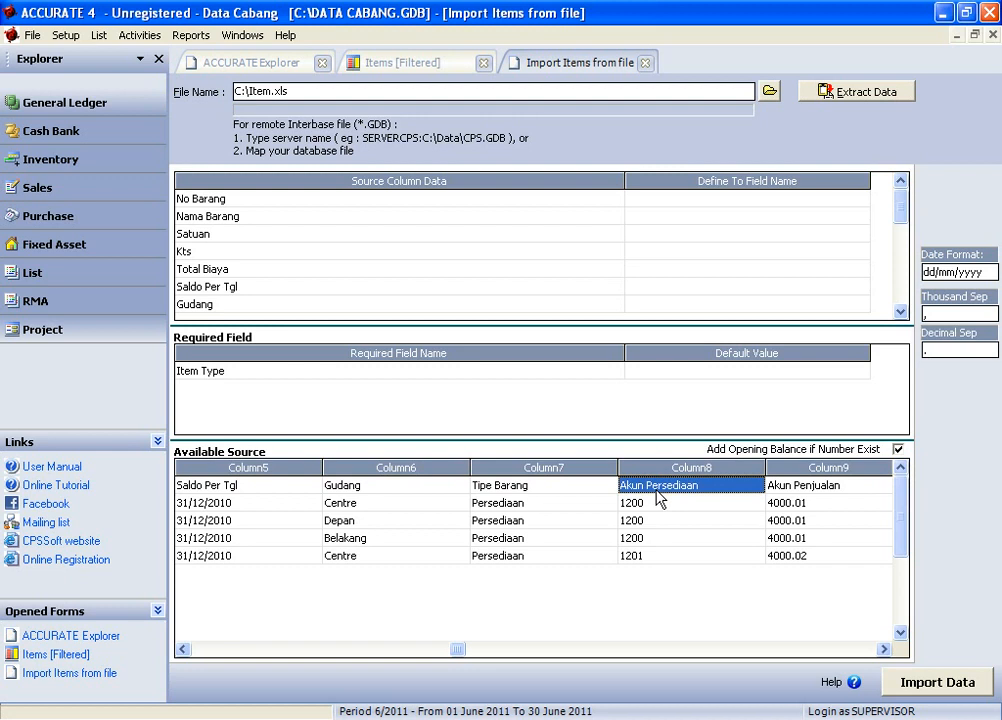
pyautogui.click(644, 504)
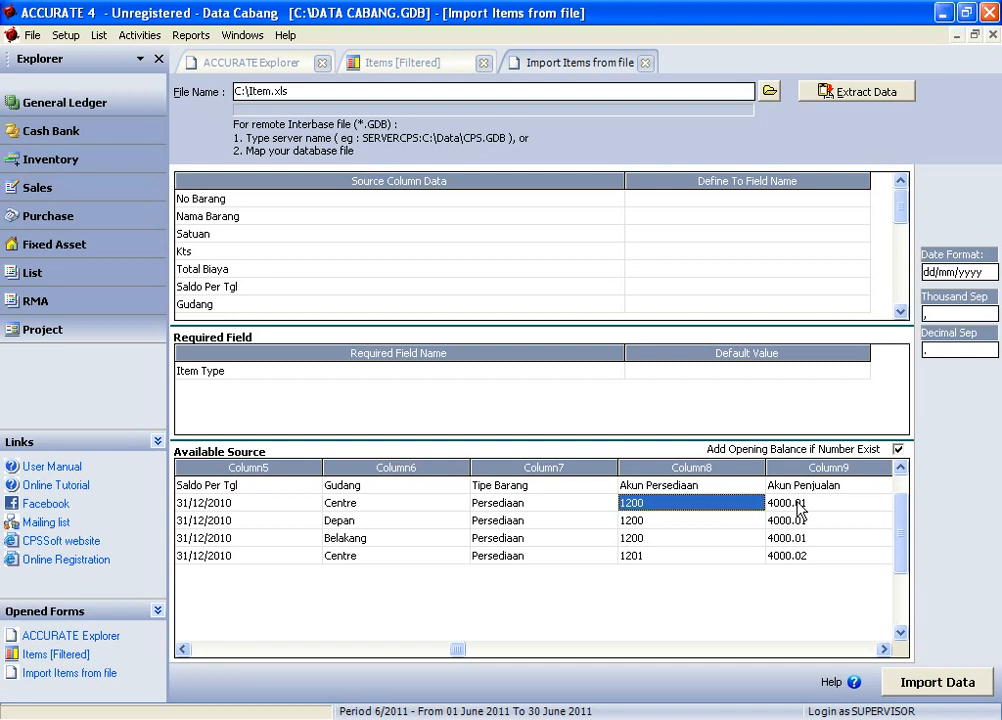
# - Examine the remaining account columns of the source data, from Akun Penjualan to Akun Barang Belum Tertagih
pyautogui.click(884, 649)
pyautogui.click(884, 649)
pyautogui.click(884, 649)
pyautogui.click(884, 649)
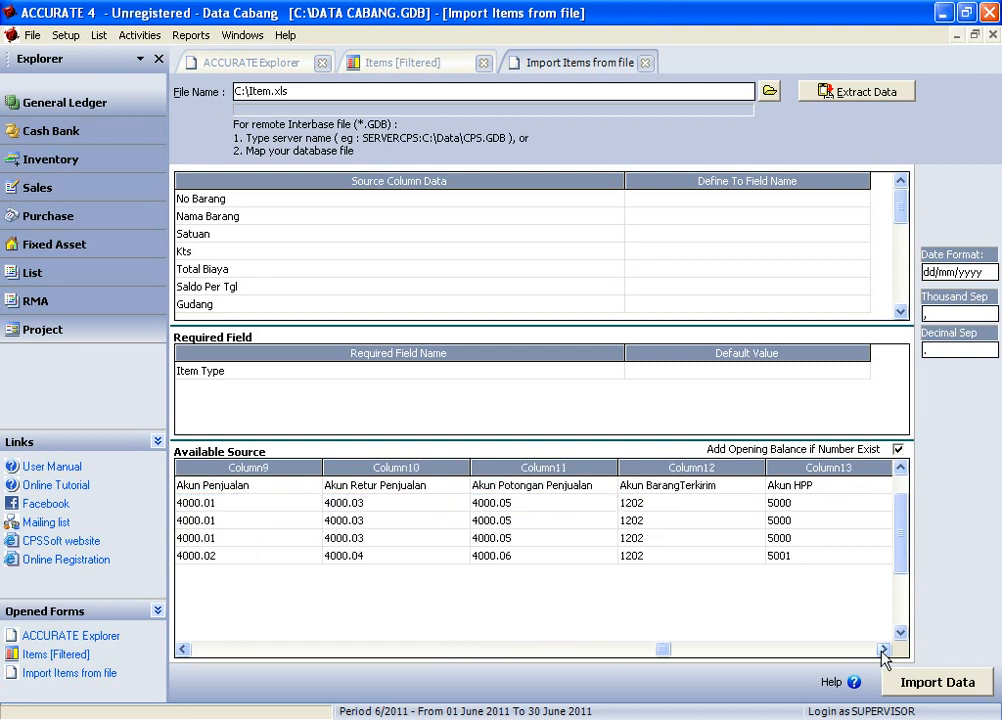
pyautogui.click(655, 487)
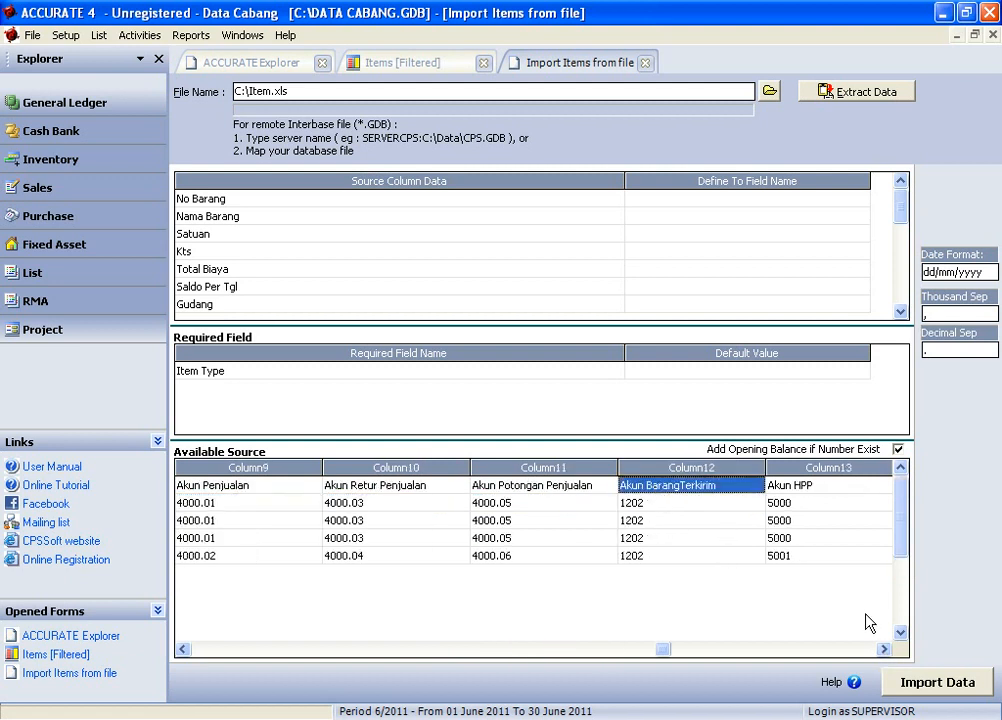
pyautogui.click(884, 649)
pyautogui.click(884, 649)
pyautogui.click(884, 649)
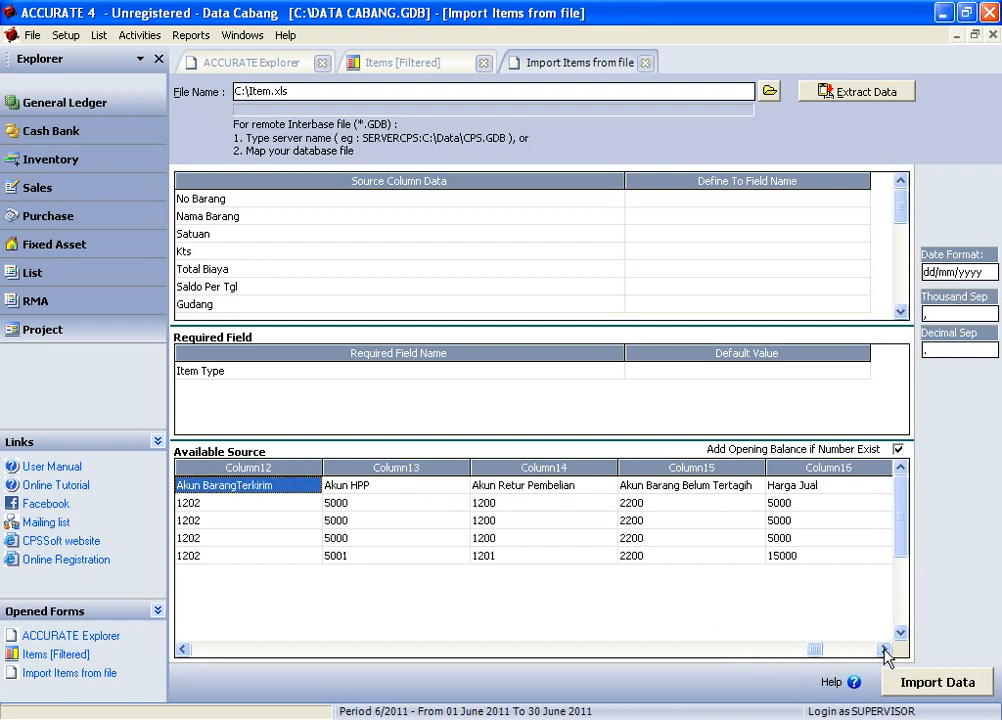
pyautogui.click(707, 487)
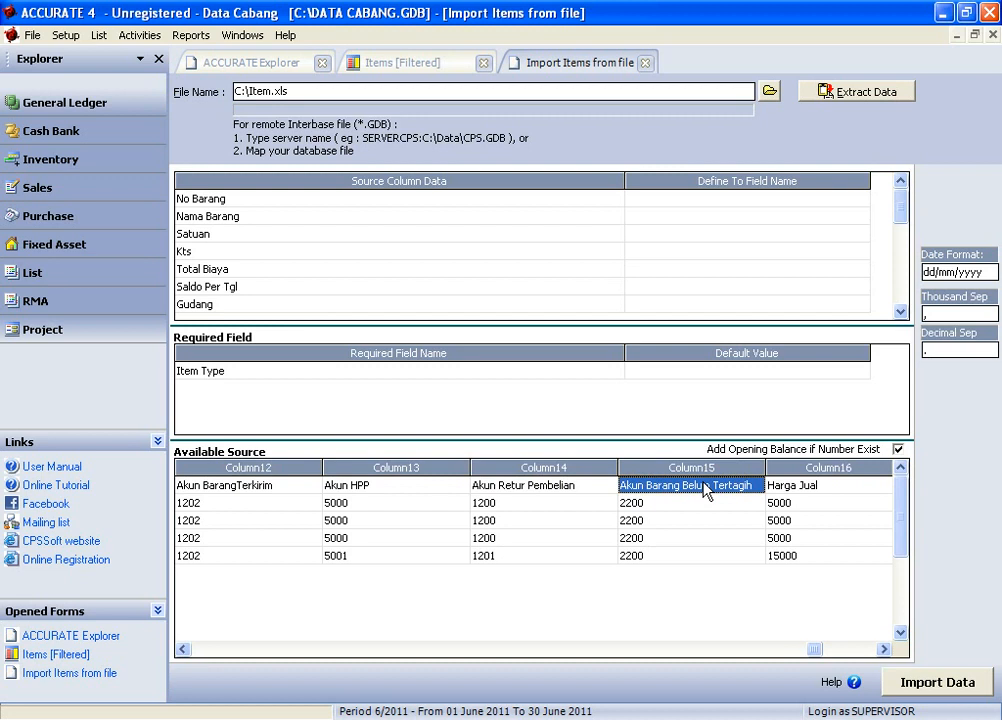
# - Check each item row's selling price in the Harga Jual column of the source data
pyautogui.click(799, 505)
pyautogui.click(688, 522)
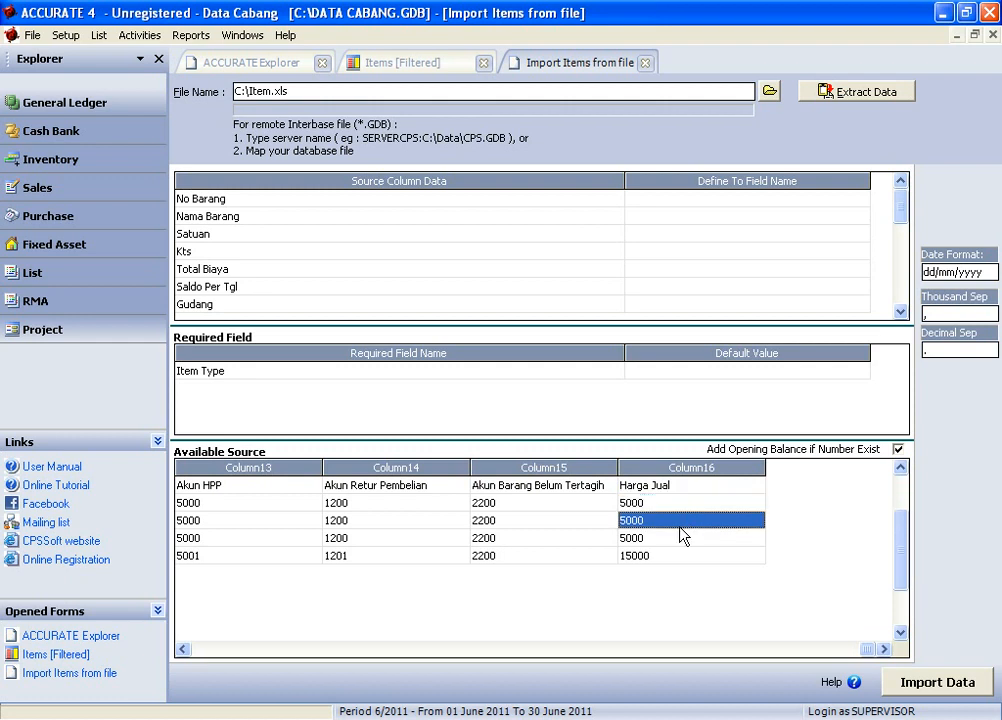
pyautogui.click(676, 540)
pyautogui.click(670, 558)
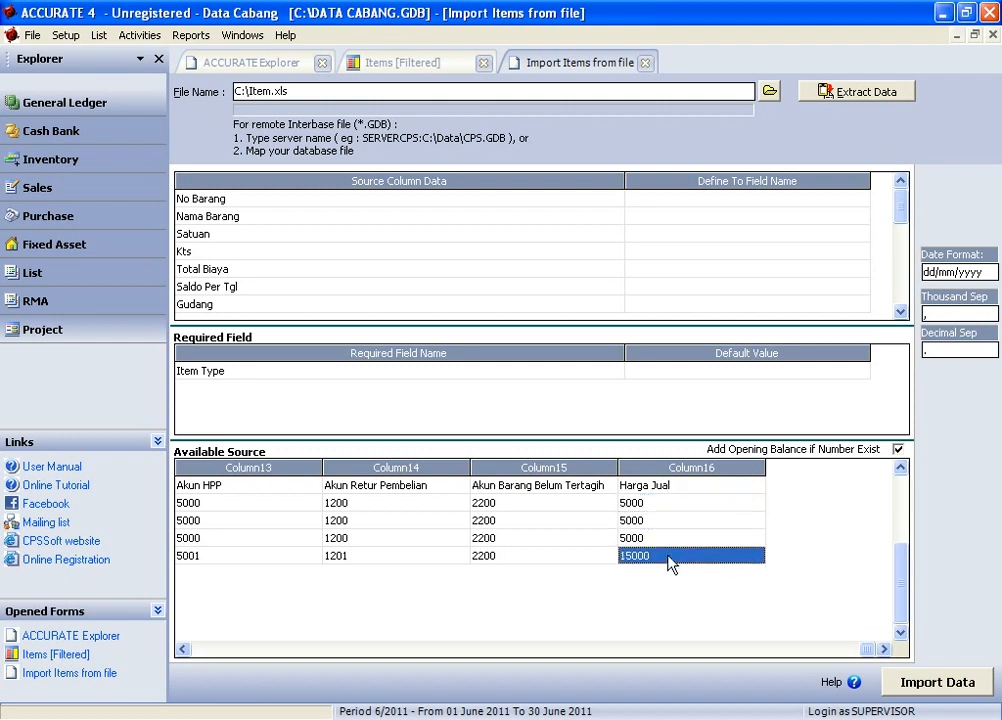
# - Delete the column-title row (No Barang, Nama Barang, Satuan) from the Available Source data
pyautogui.press('Home')
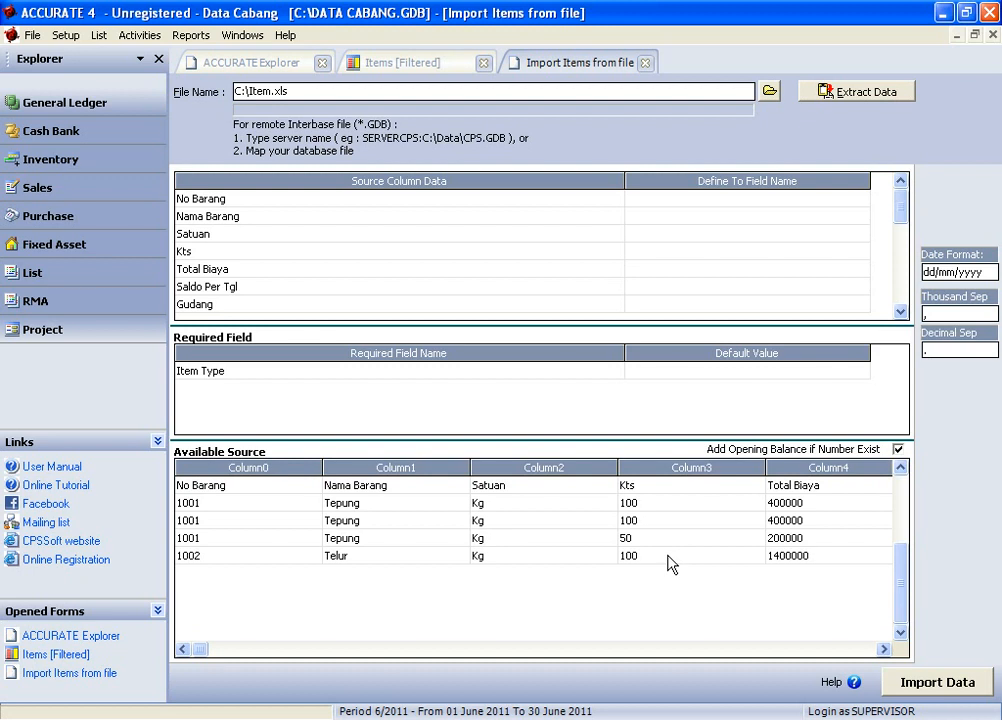
pyautogui.click(375, 486)
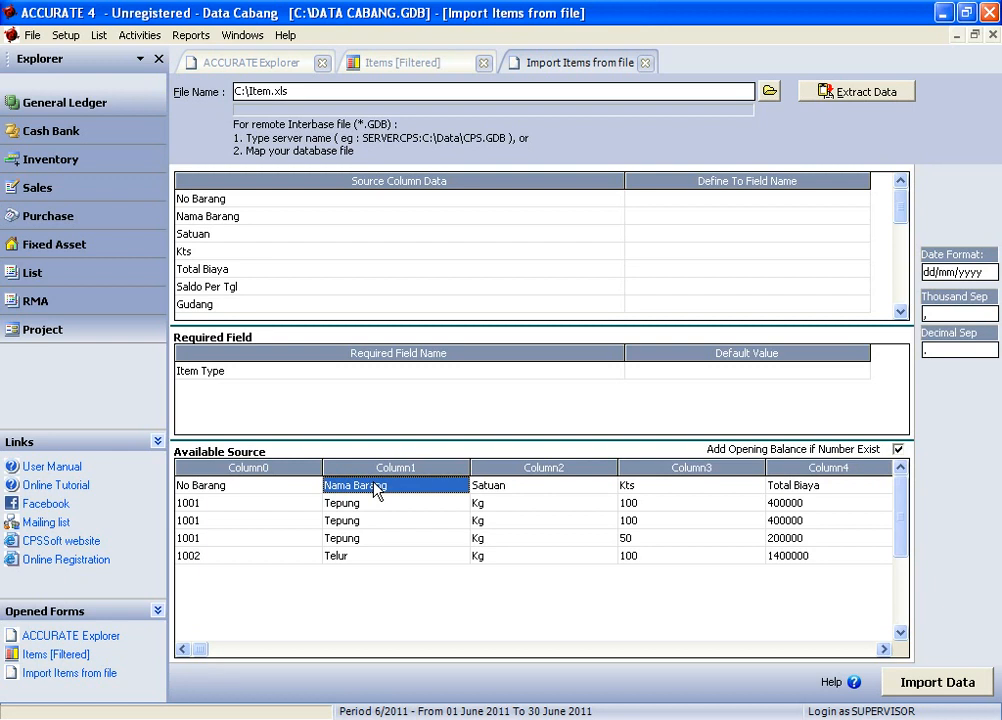
pyautogui.rightClick(386, 489)
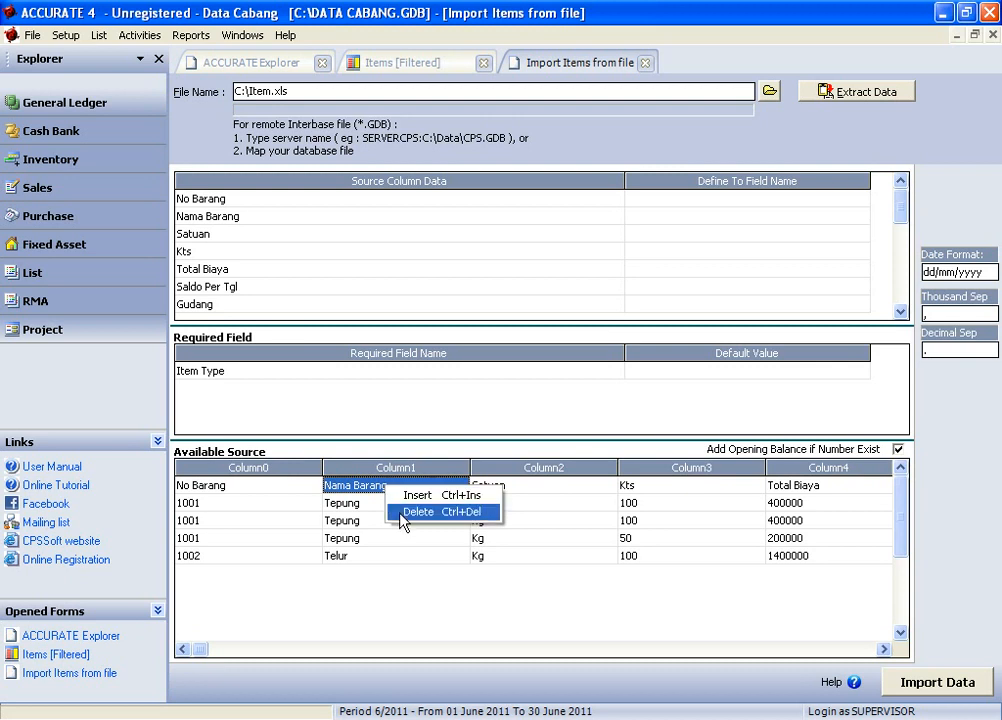
pyautogui.click(400, 513)
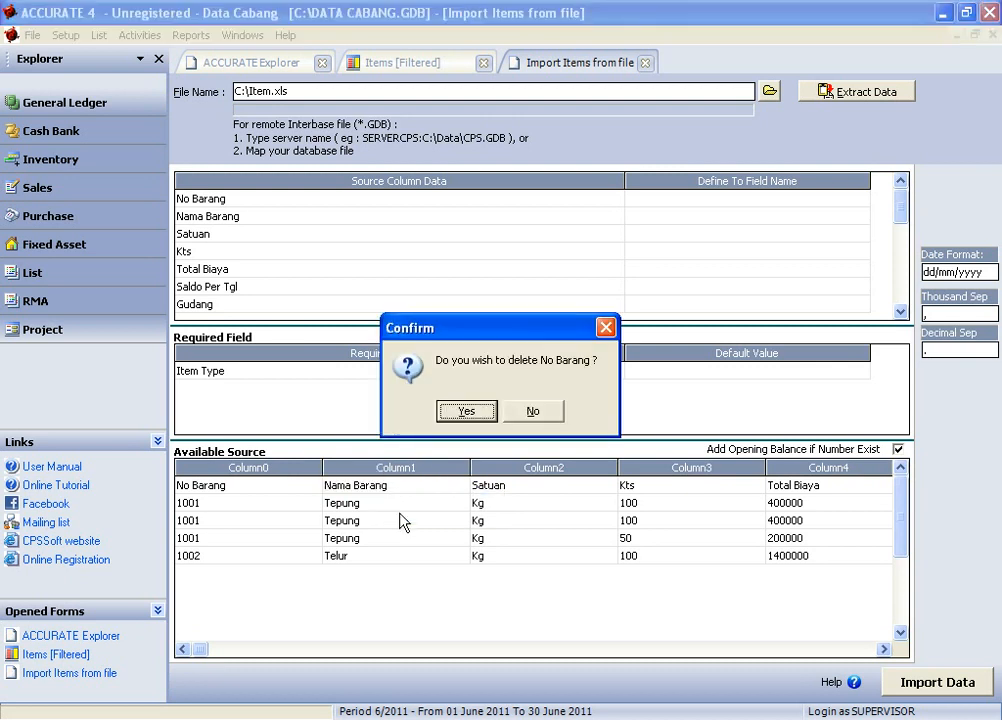
pyautogui.click(468, 412)
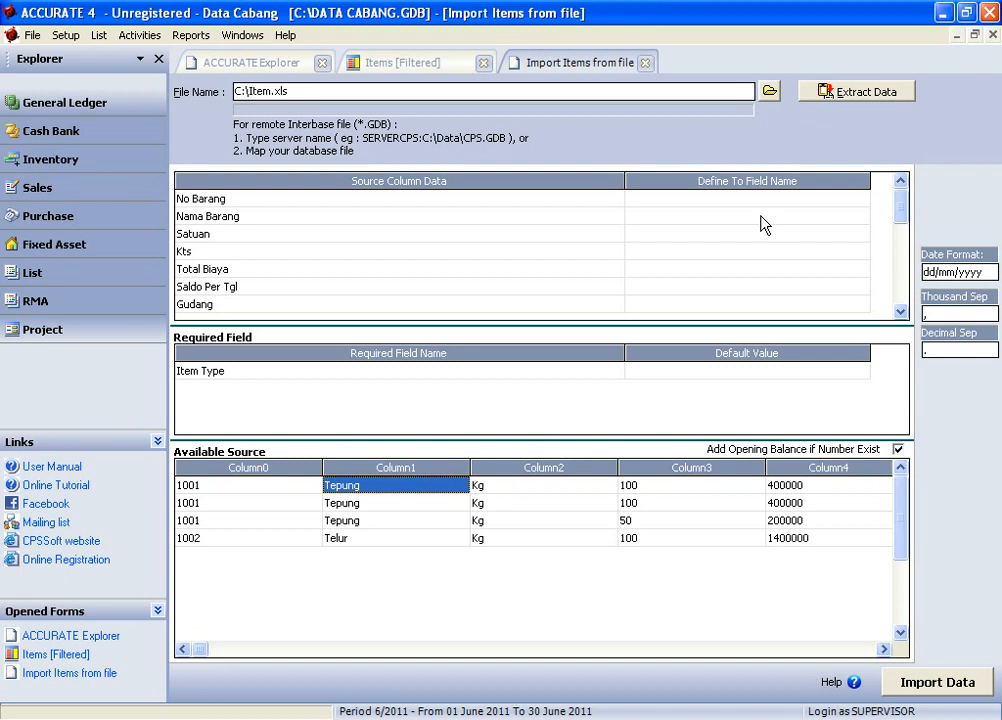
# - Map the source column No Barang to Item No. and Nama Barang to Item Description
pyautogui.click(860, 203)
pyautogui.click(860, 203)
pyautogui.click(860, 199)
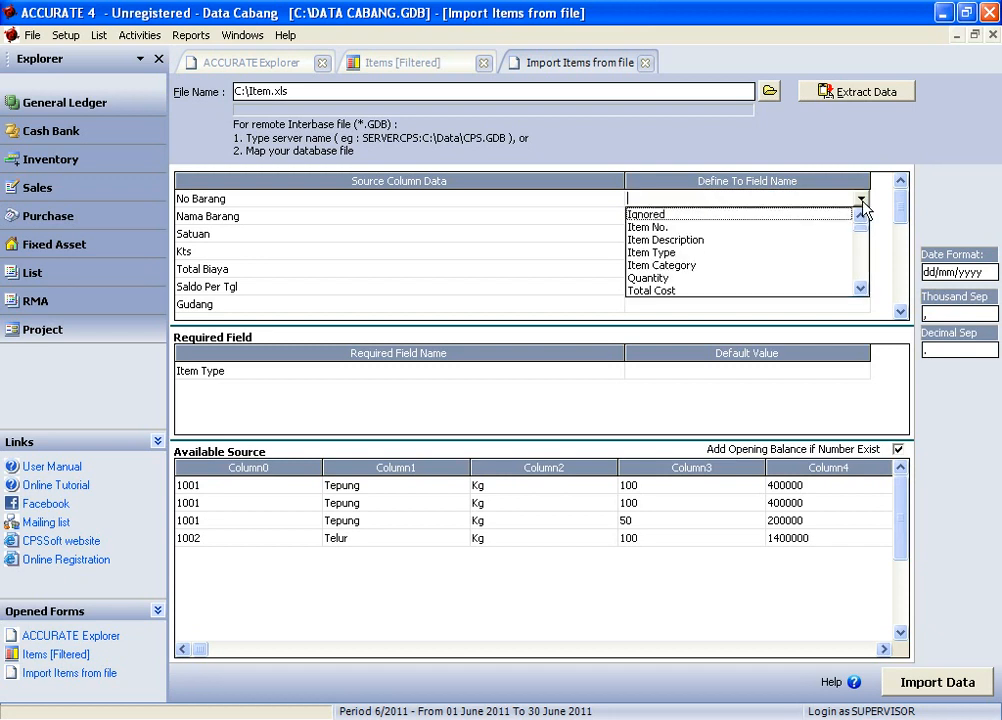
pyautogui.click(660, 229)
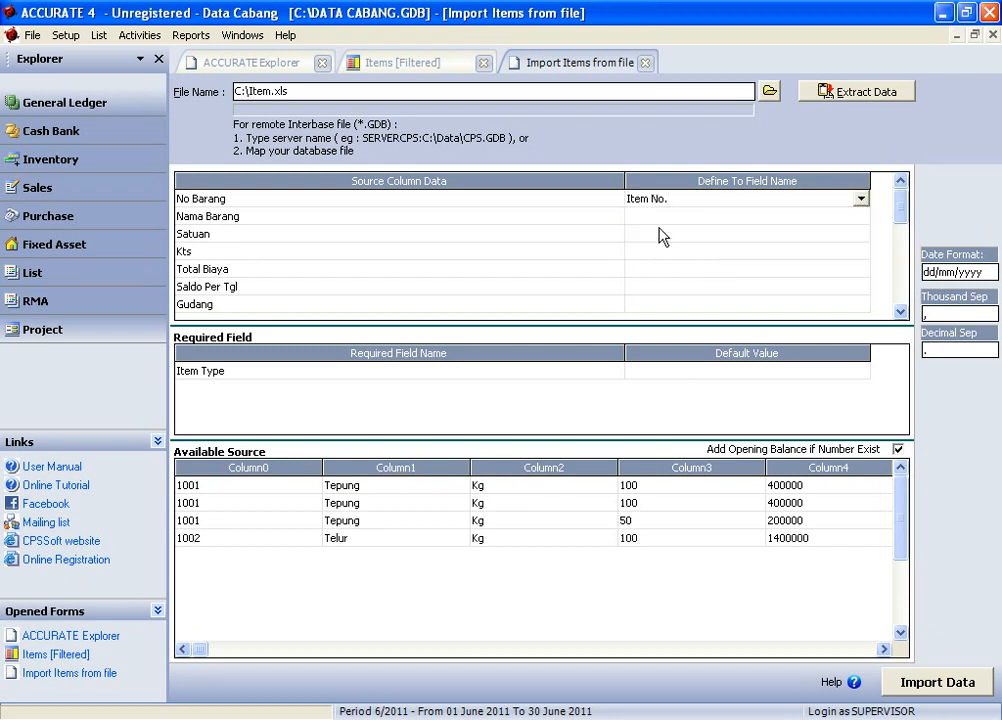
pyautogui.click(837, 218)
pyautogui.click(860, 216)
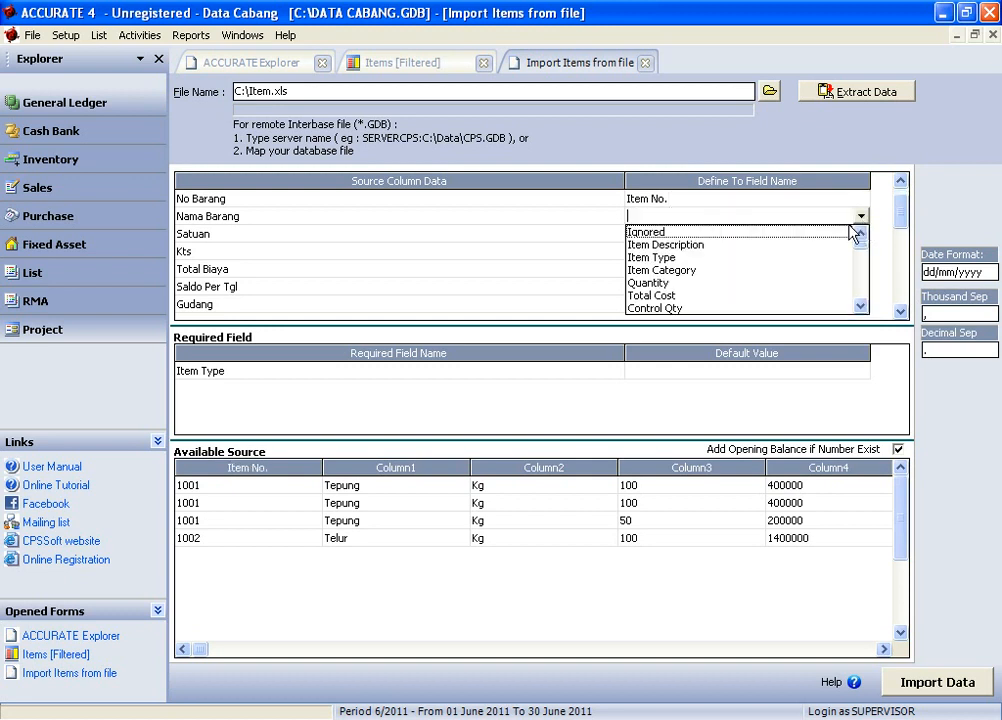
pyautogui.click(680, 244)
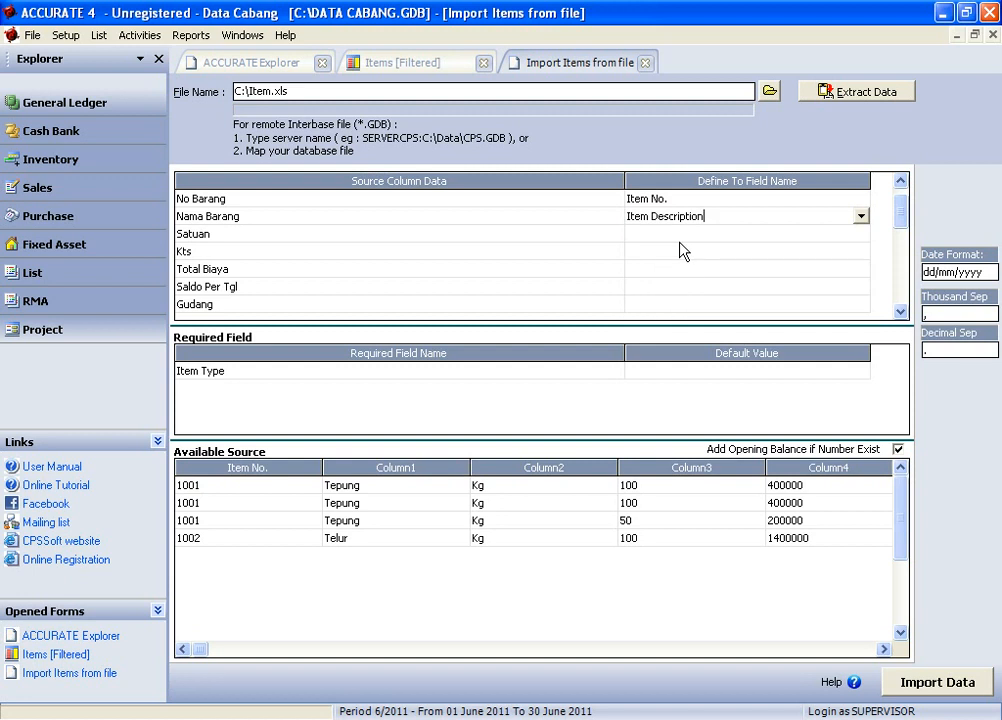
# - Map the source column Satuan to the field Unit 1
pyautogui.click(850, 239)
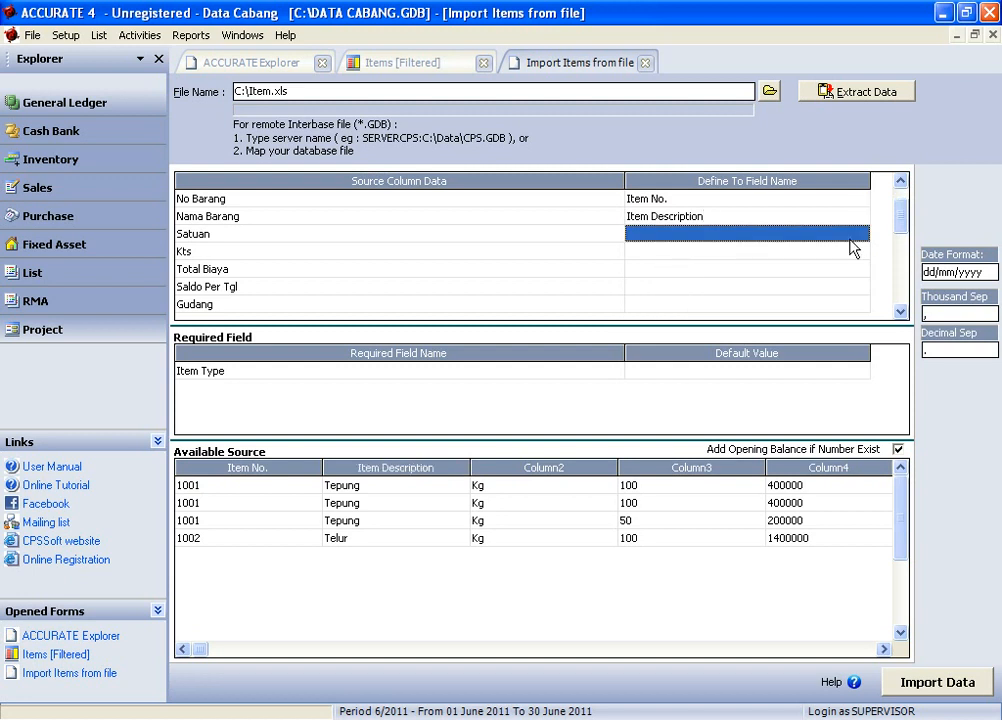
pyautogui.click(859, 233)
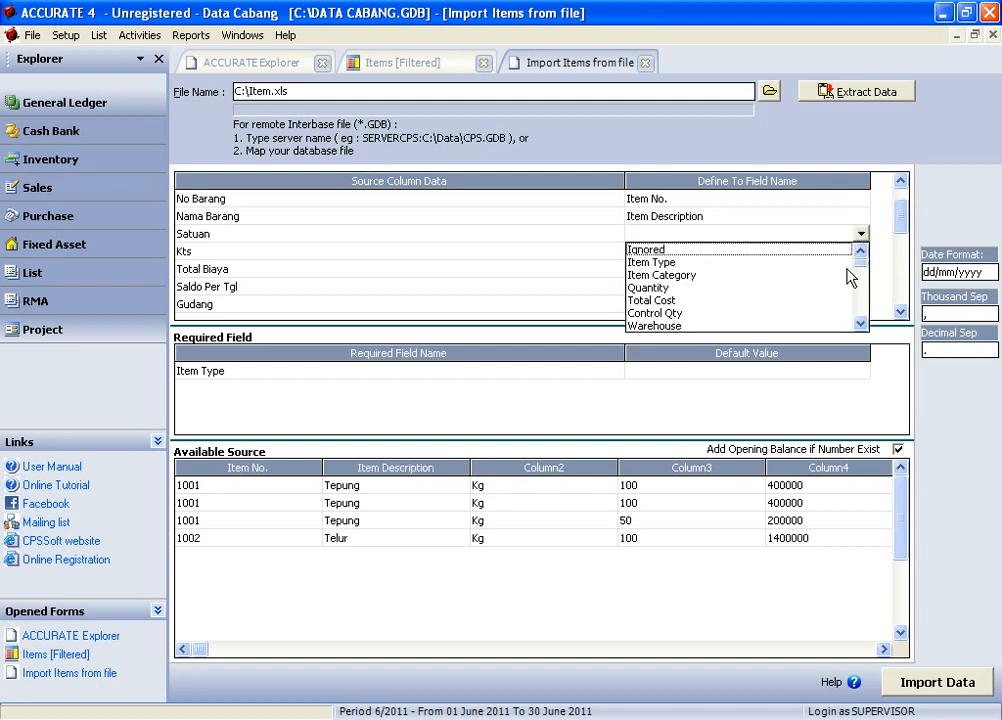
pyautogui.click(860, 323)
pyautogui.click(860, 323)
pyautogui.click(860, 323)
pyautogui.click(652, 316)
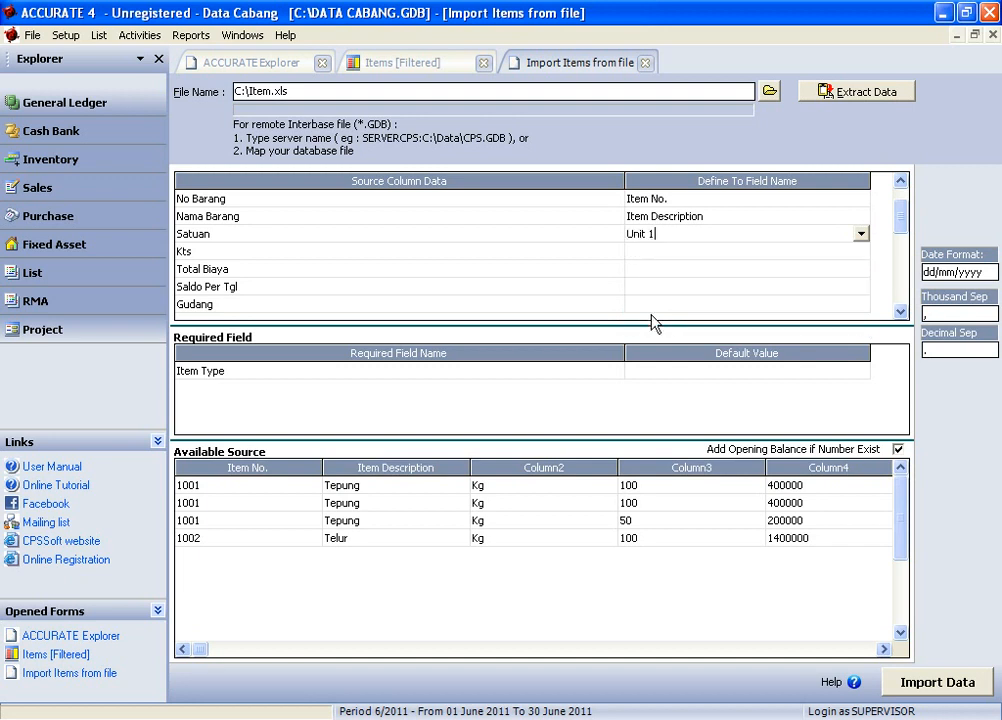
# - Map the source column Kts to Quantity and Total Biaya to Total Cost
pyautogui.click(865, 256)
pyautogui.click(863, 258)
pyautogui.click(860, 253)
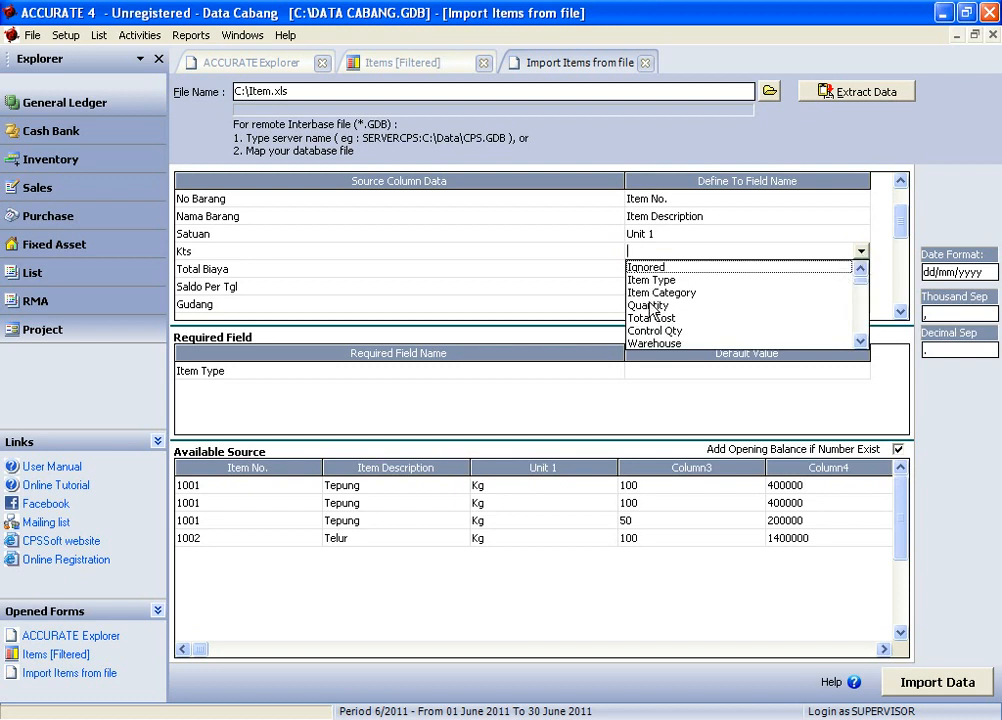
pyautogui.click(652, 306)
pyautogui.click(856, 272)
pyautogui.click(858, 270)
pyautogui.click(860, 269)
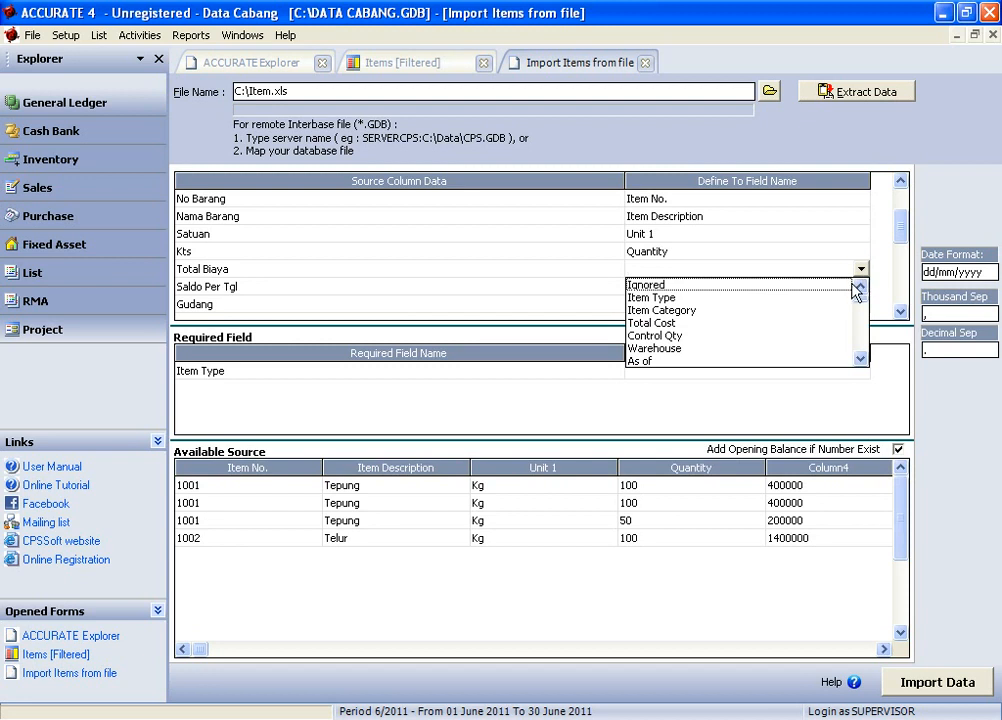
pyautogui.click(663, 323)
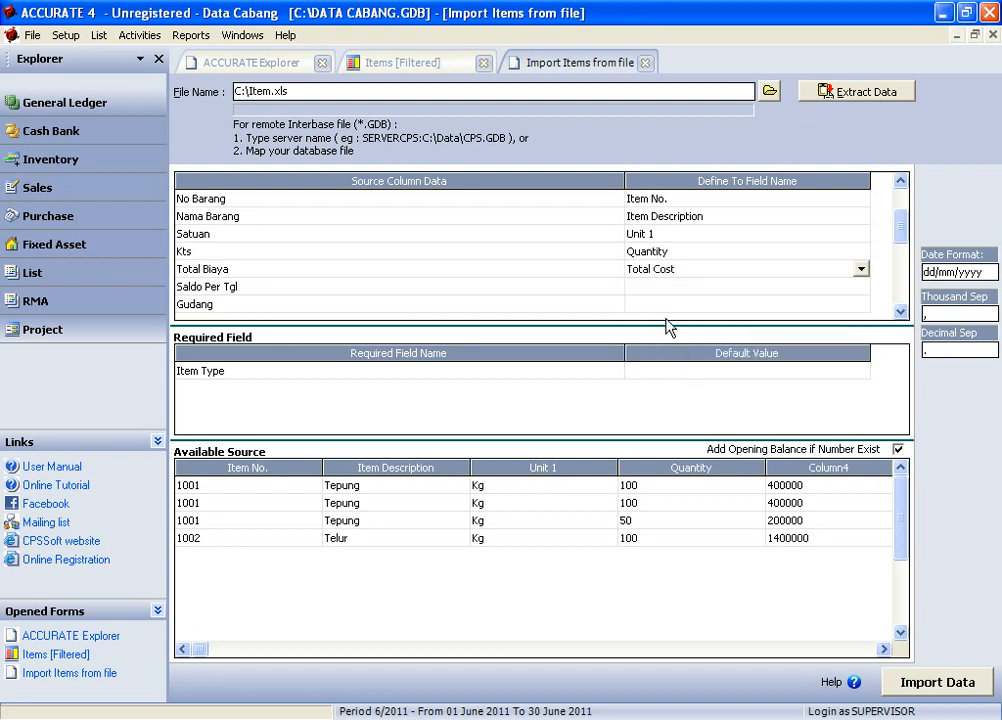
# - Map the source column Saldo Per Tgl to As of and Gudang to Warehouse
pyautogui.click(866, 291)
pyautogui.click(861, 288)
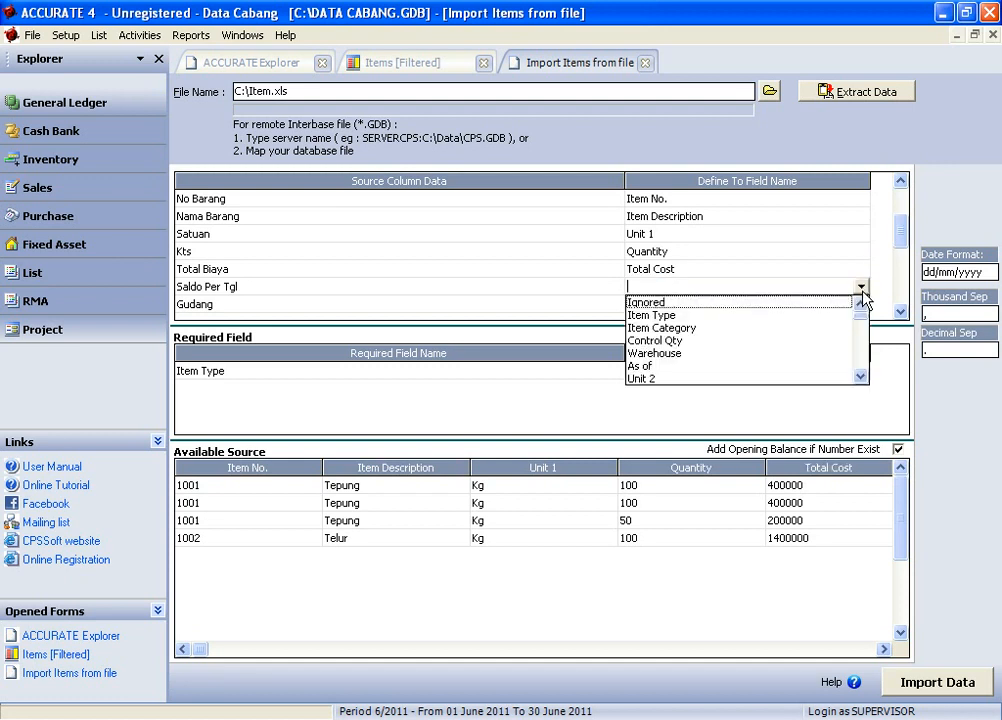
pyautogui.click(650, 366)
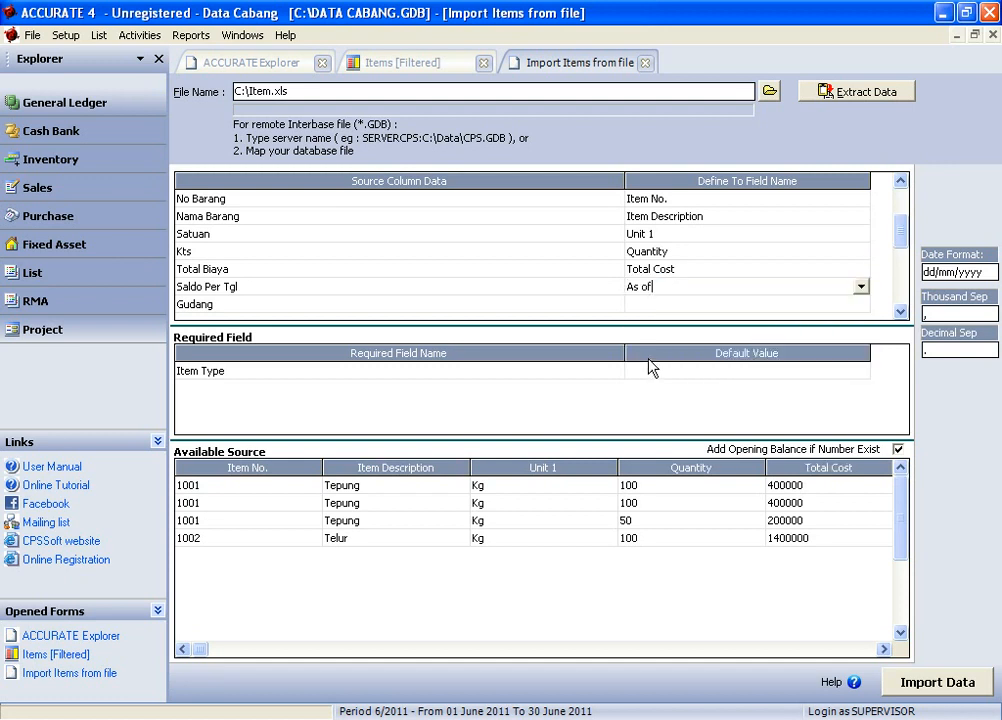
pyautogui.click(859, 309)
pyautogui.click(861, 313)
pyautogui.click(861, 304)
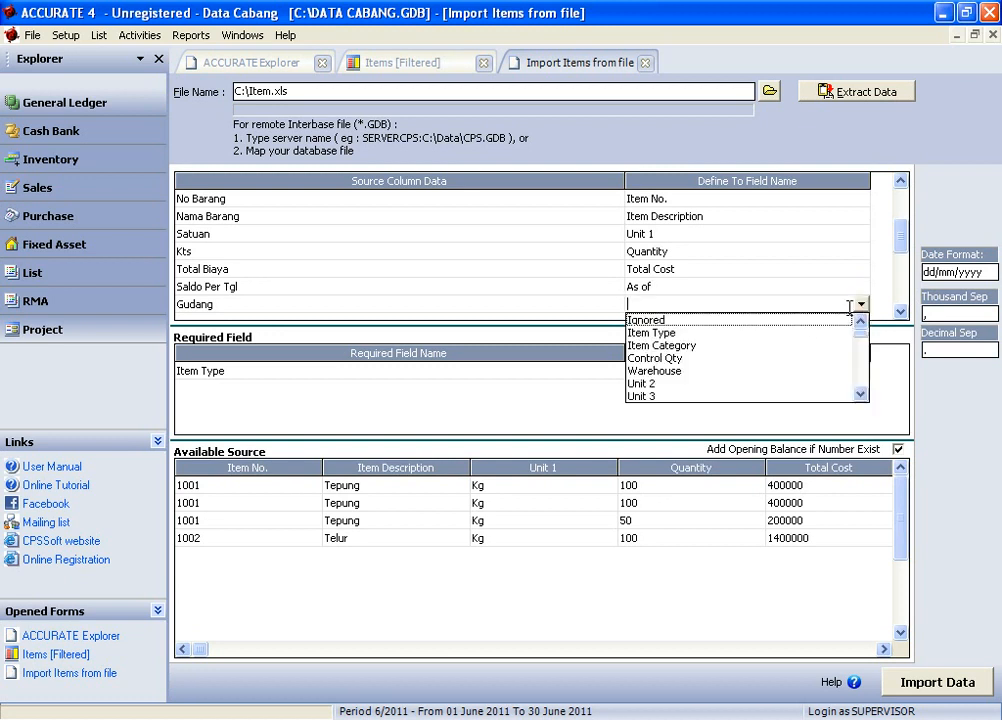
pyautogui.click(690, 371)
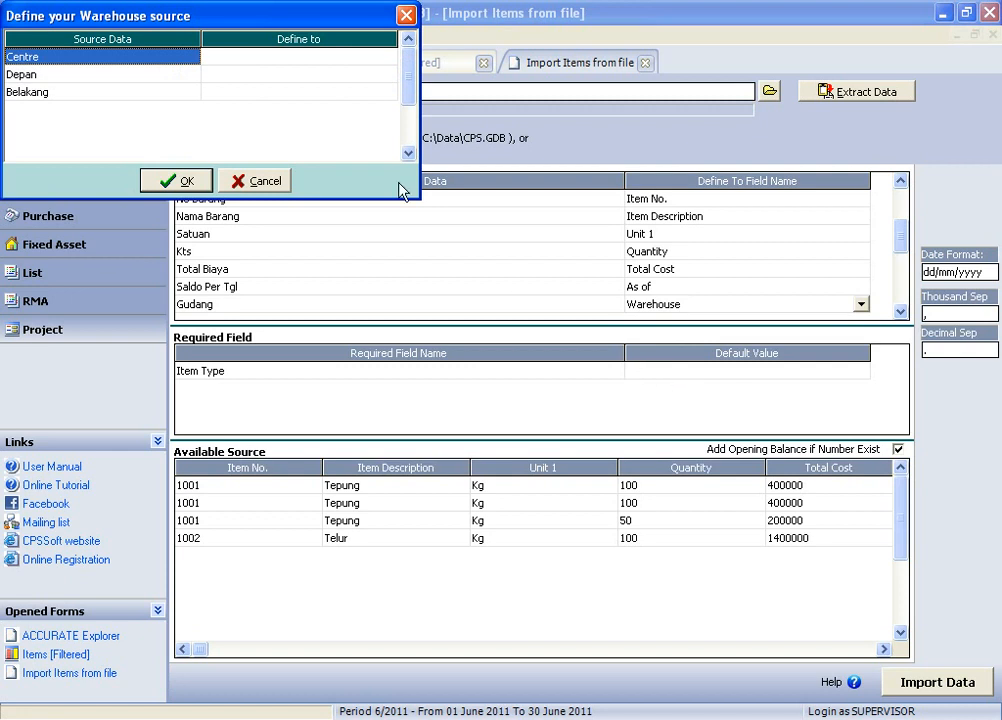
# - Define the warehouse source Centre as CENTRE and Depan as DEPAN
pyautogui.moveTo(303, 22); pyautogui.dragTo(666, 248)
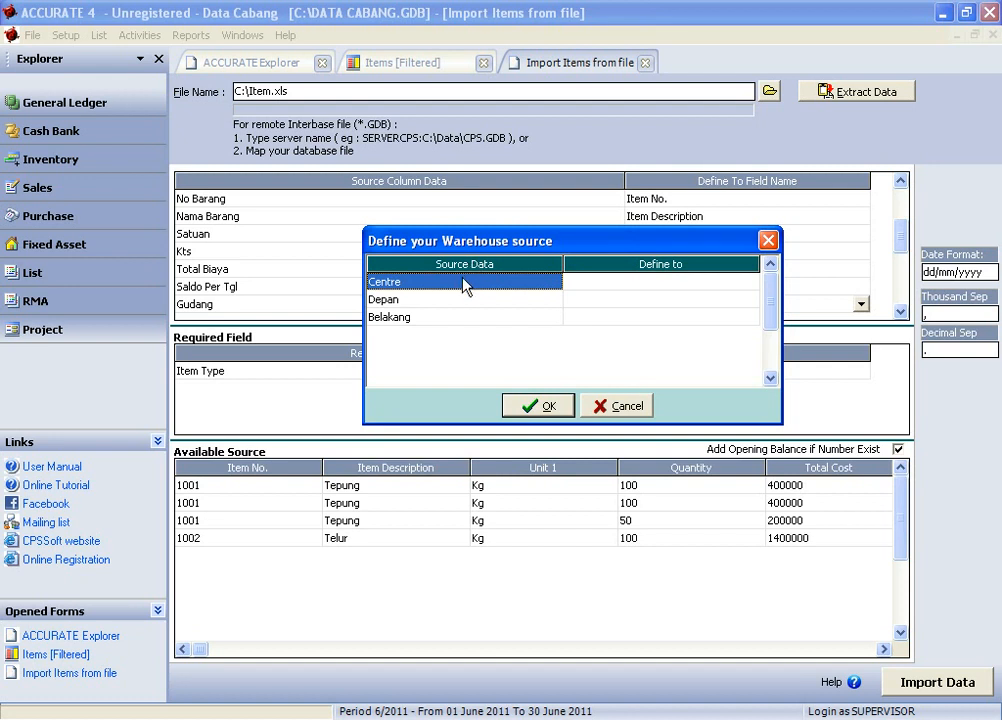
pyautogui.click(738, 286)
pyautogui.click(744, 285)
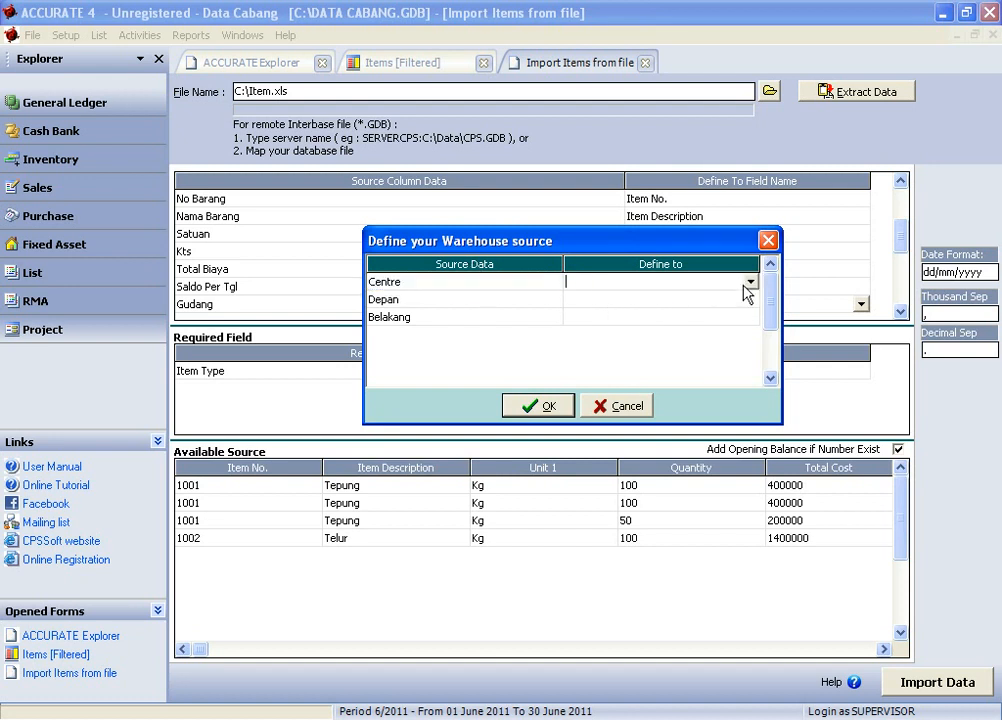
pyautogui.click(750, 283)
pyautogui.click(612, 296)
pyautogui.click(752, 302)
pyautogui.click(753, 302)
pyautogui.click(751, 300)
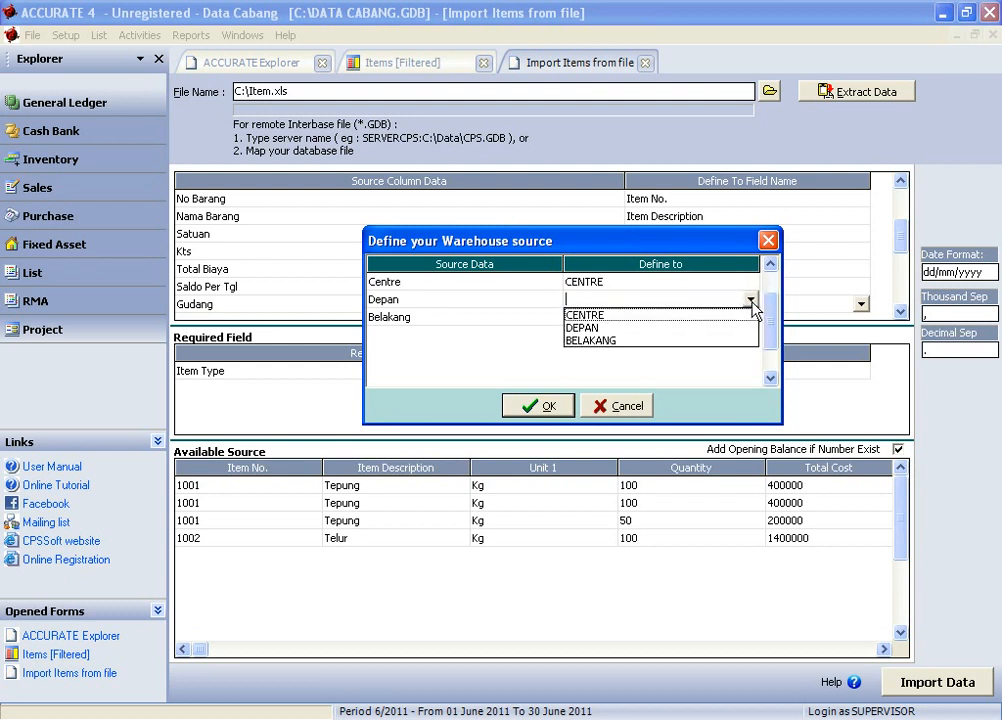
pyautogui.click(588, 328)
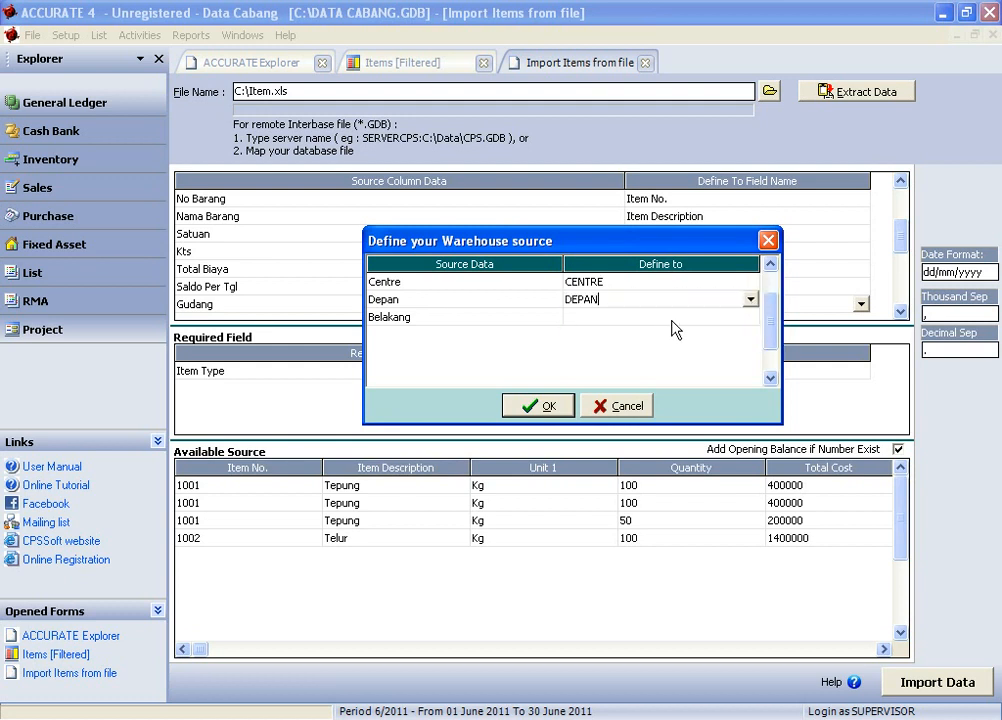
# - Define the warehouse source Belakang as BELAKANG and accept the warehouse definitions
pyautogui.click(752, 318)
pyautogui.click(751, 318)
pyautogui.click(750, 317)
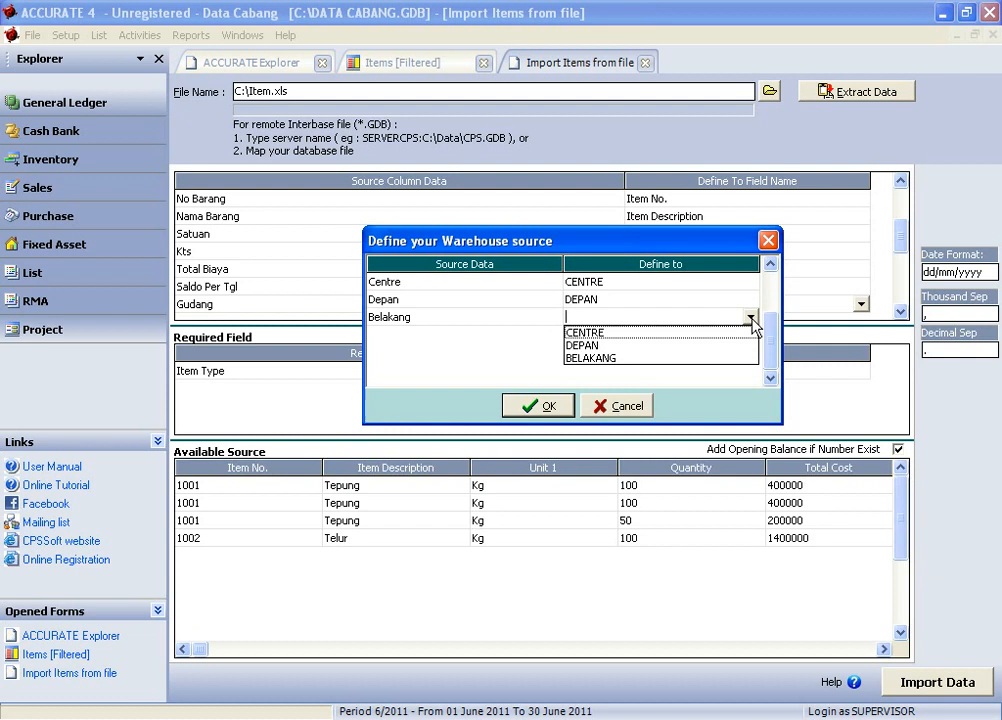
pyautogui.click(606, 357)
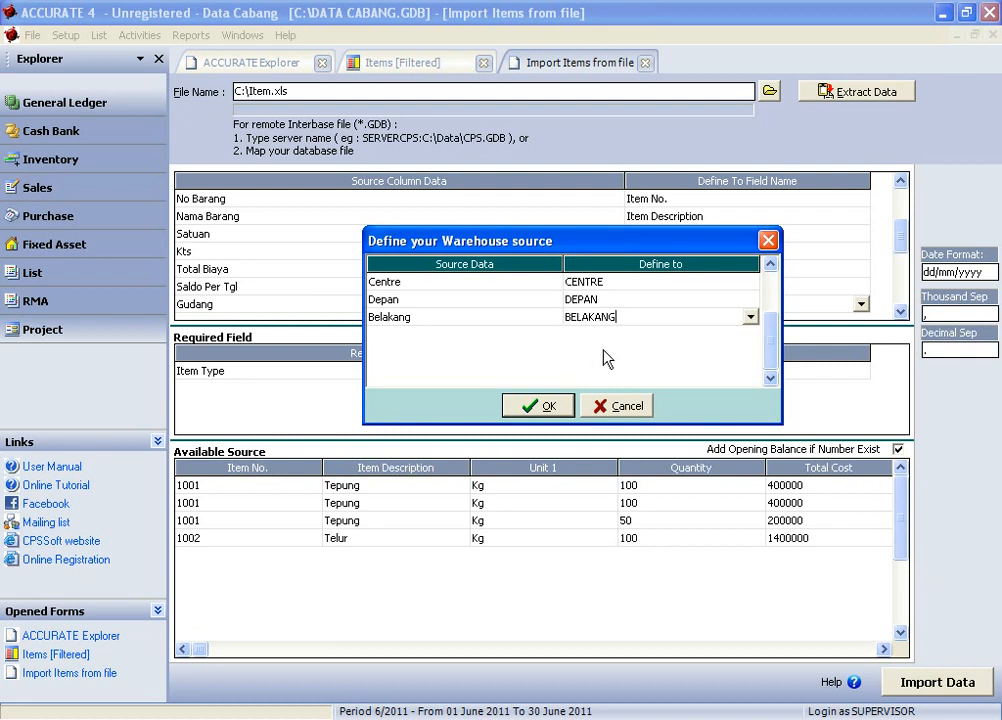
pyautogui.click(547, 408)
# - Map the source column Tipe Barang to Item Type and define its source value Persediaan as Inventory Part
pyautogui.scroll(-6, 547, 411)
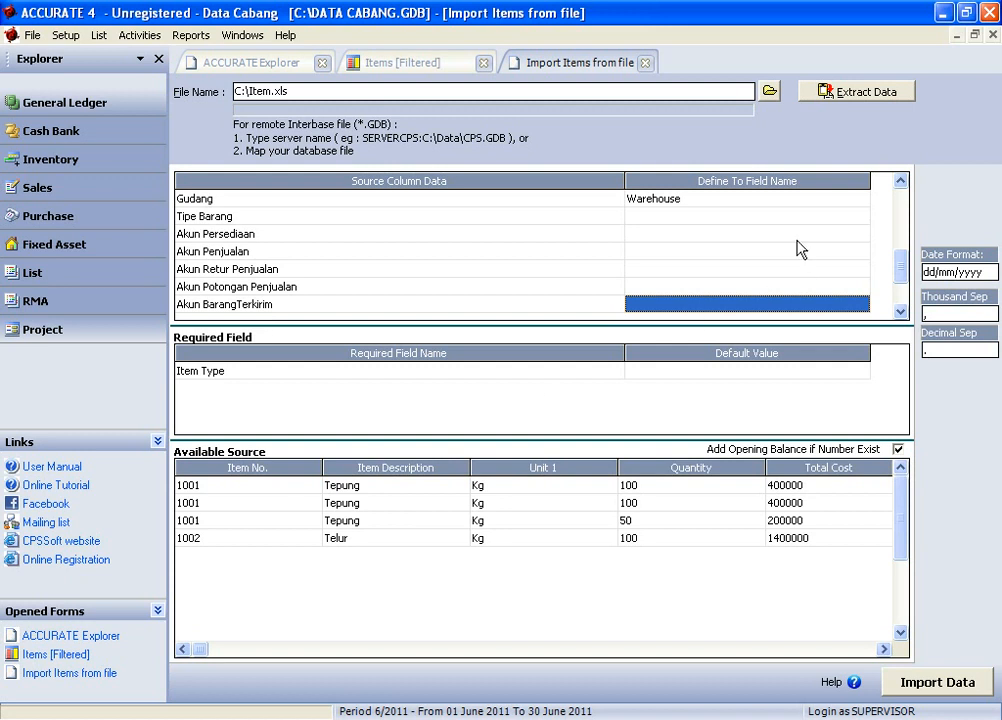
pyautogui.click(853, 217)
pyautogui.click(853, 218)
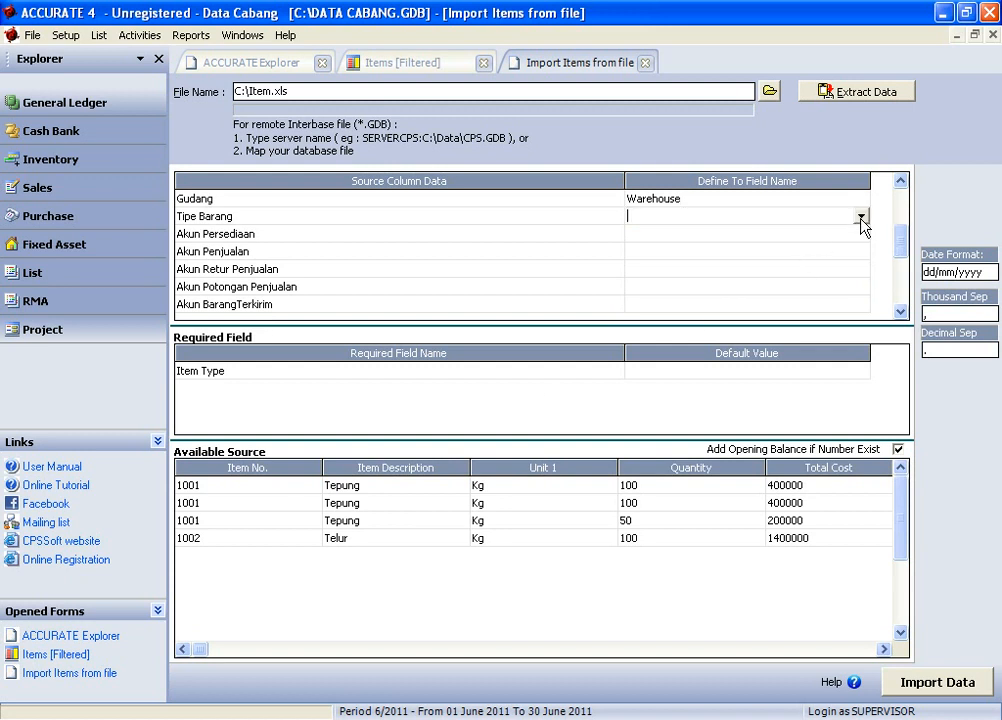
pyautogui.click(860, 216)
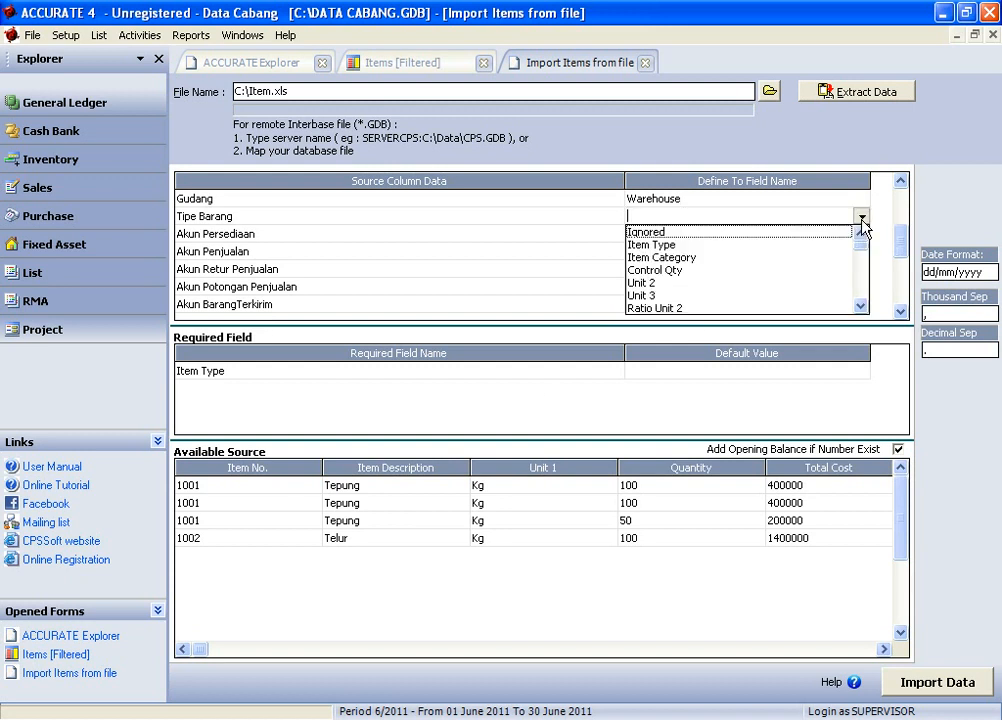
pyautogui.click(664, 246)
pyautogui.click(365, 59)
pyautogui.click(382, 60)
pyautogui.click(388, 57)
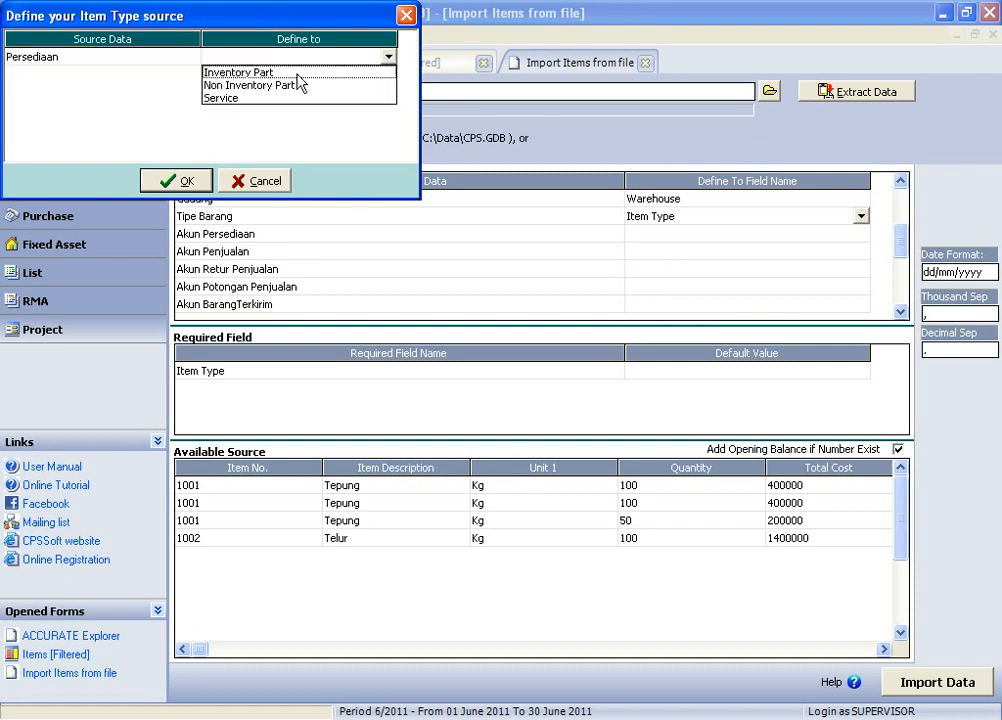
pyautogui.click(295, 75)
pyautogui.click(185, 181)
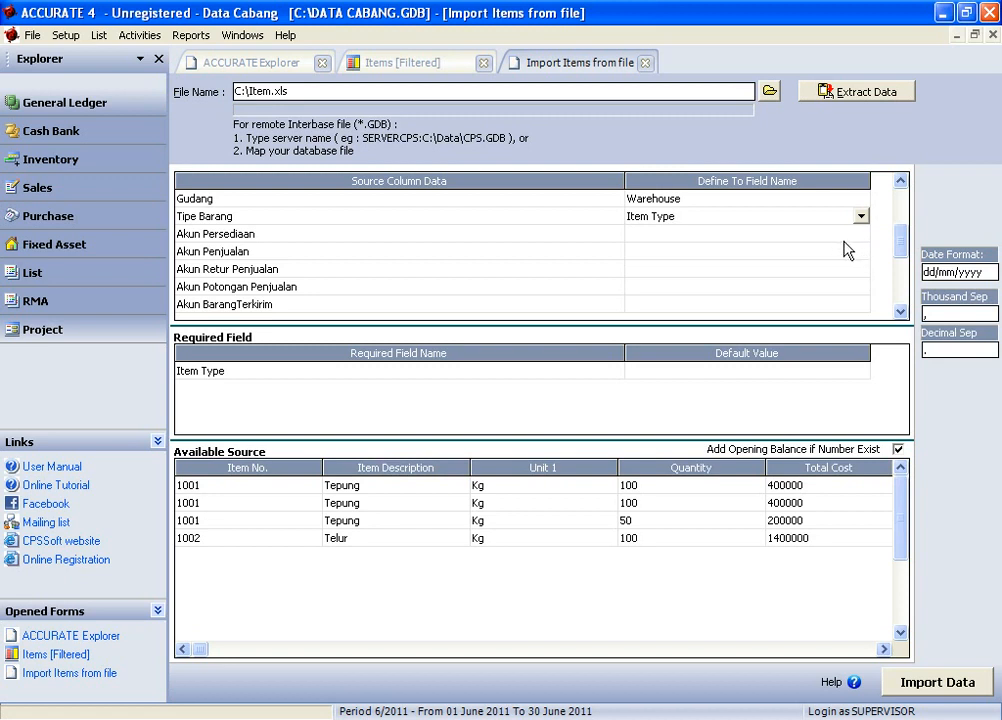
# - Map the source column Akun Persediaan to the Inventory/Expense Account field
pyautogui.click(860, 236)
pyautogui.click(860, 233)
pyautogui.click(860, 323)
pyautogui.click(860, 323)
pyautogui.click(860, 323)
pyautogui.click(860, 323)
pyautogui.click(860, 323)
pyautogui.click(860, 323)
pyautogui.click(860, 323)
pyautogui.click(860, 323)
pyautogui.click(753, 301)
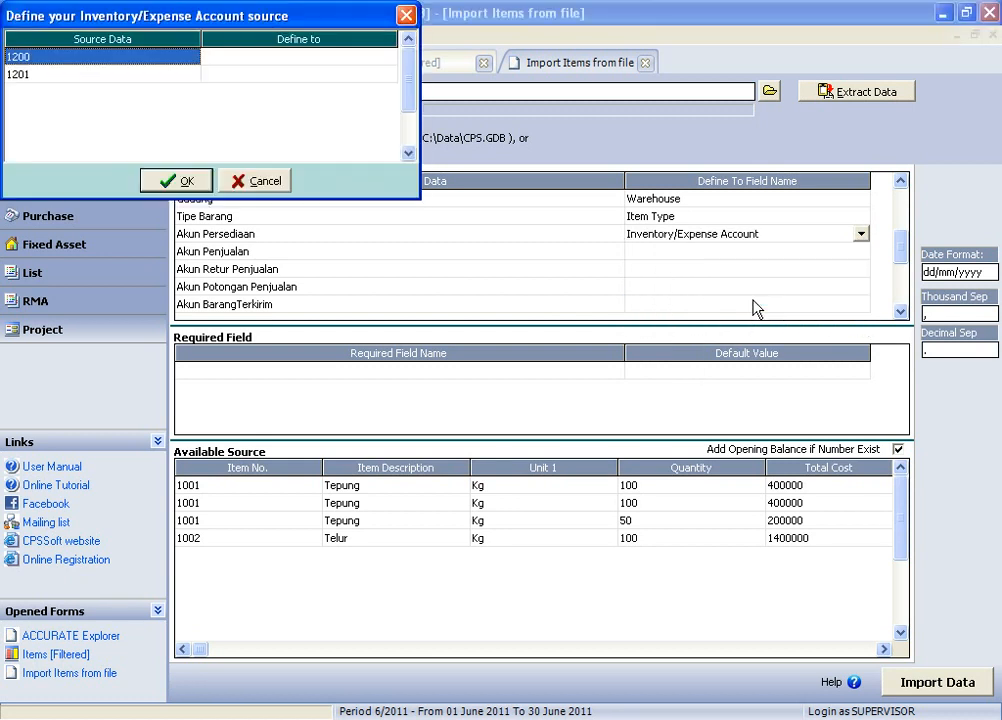
# - Define the inventory account source 1200 as the account 1200, Persediaan Tepung
pyautogui.moveTo(320, 18); pyautogui.dragTo(655, 258)
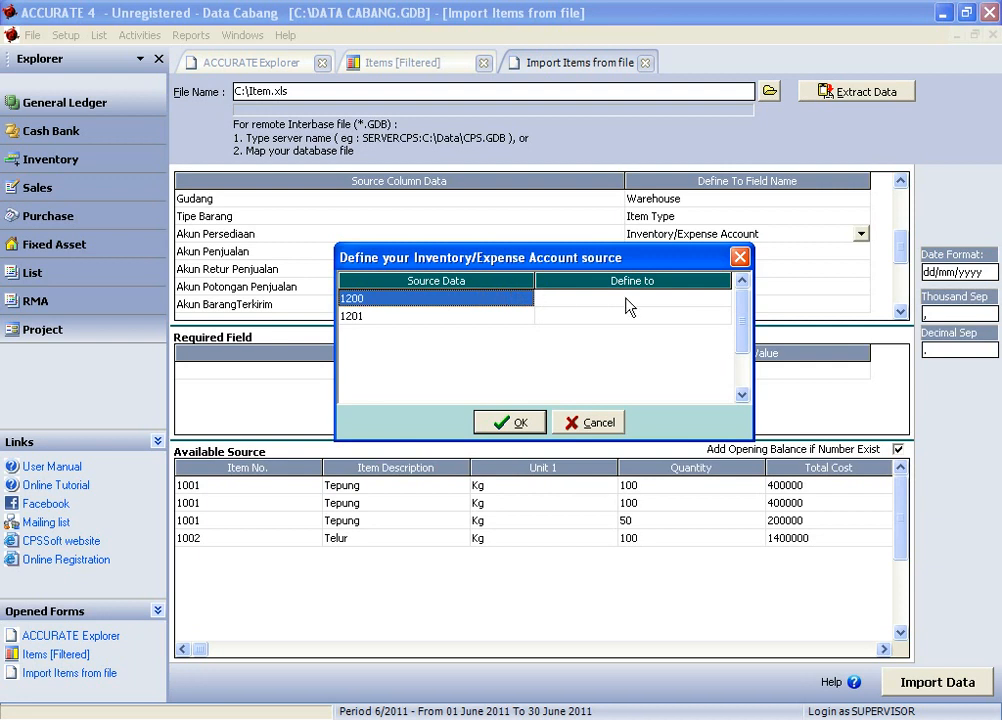
pyautogui.click(705, 300)
pyautogui.click(720, 299)
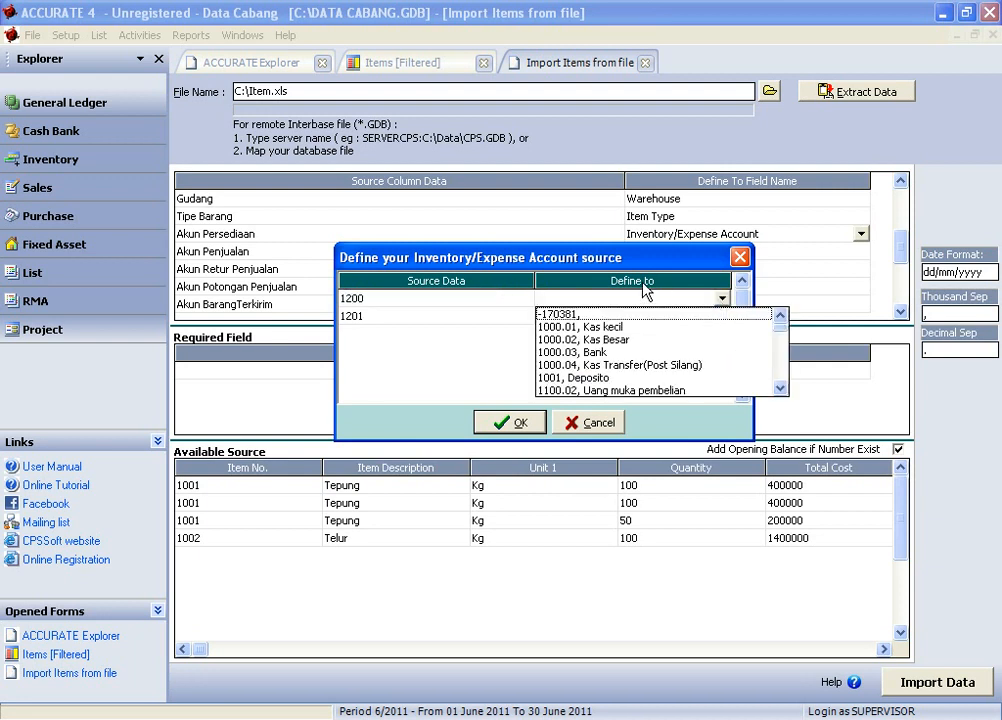
pyautogui.write('12')
pyautogui.press('Return')
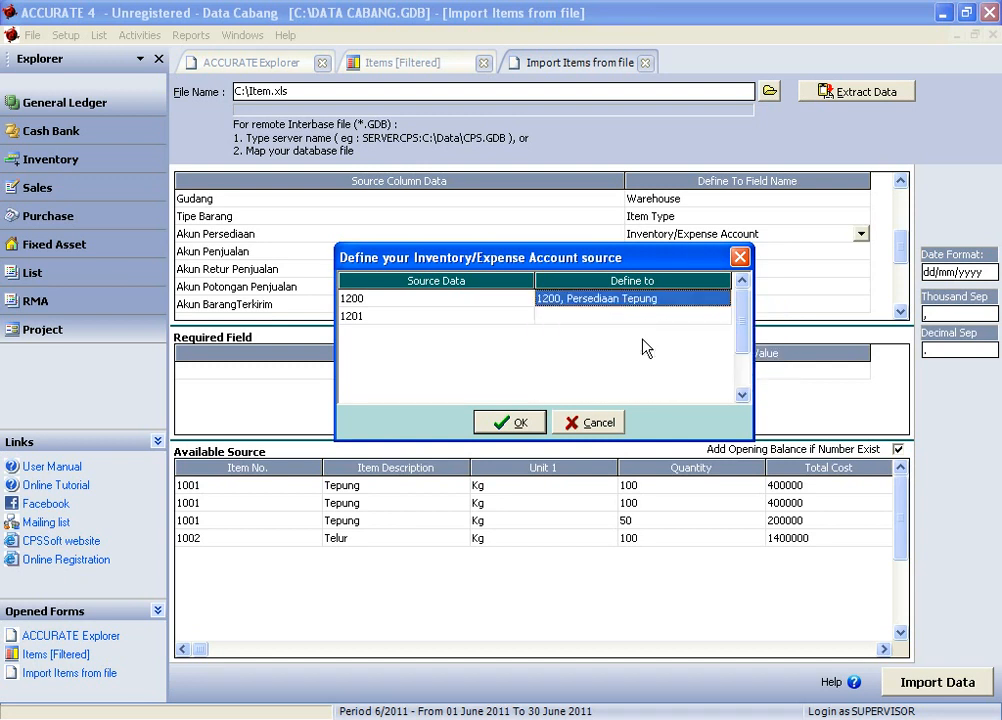
# - Define the inventory account source 1201 as the account 1201, Persediaan Telur, and accept the inventory account definitions
pyautogui.click(721, 320)
pyautogui.click(721, 318)
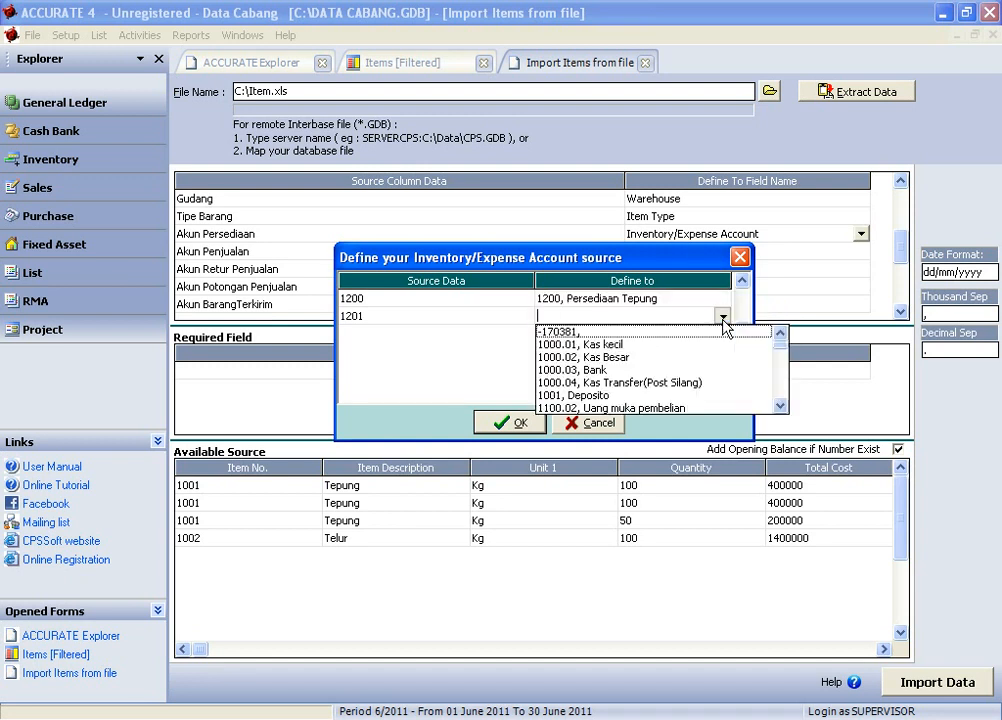
pyautogui.write('12')
pyautogui.press('Down')
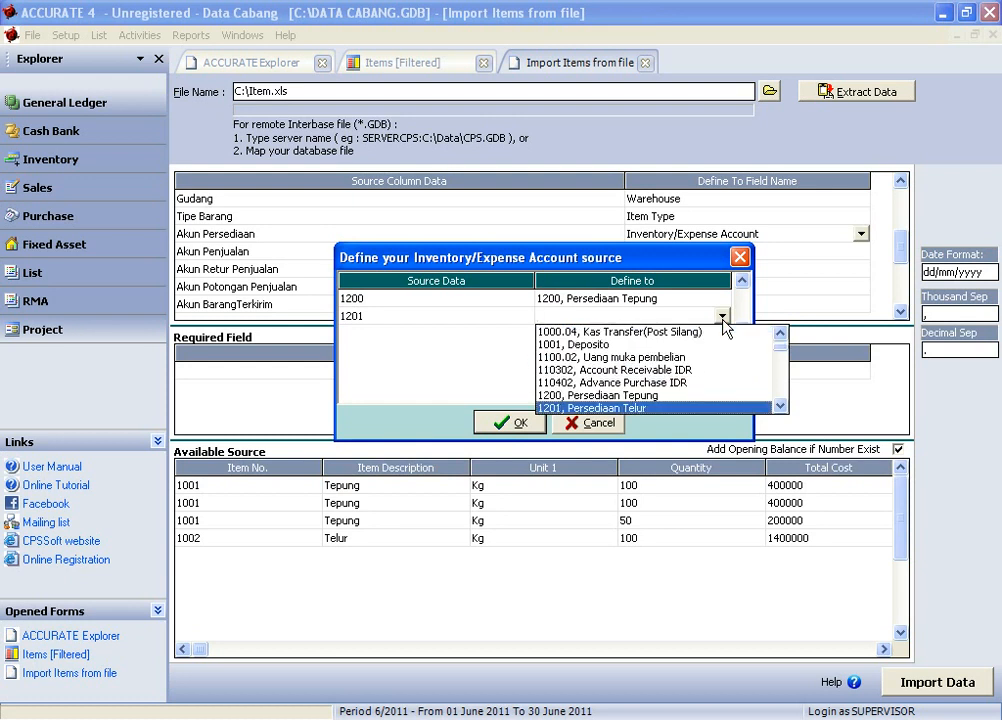
pyautogui.press('Return')
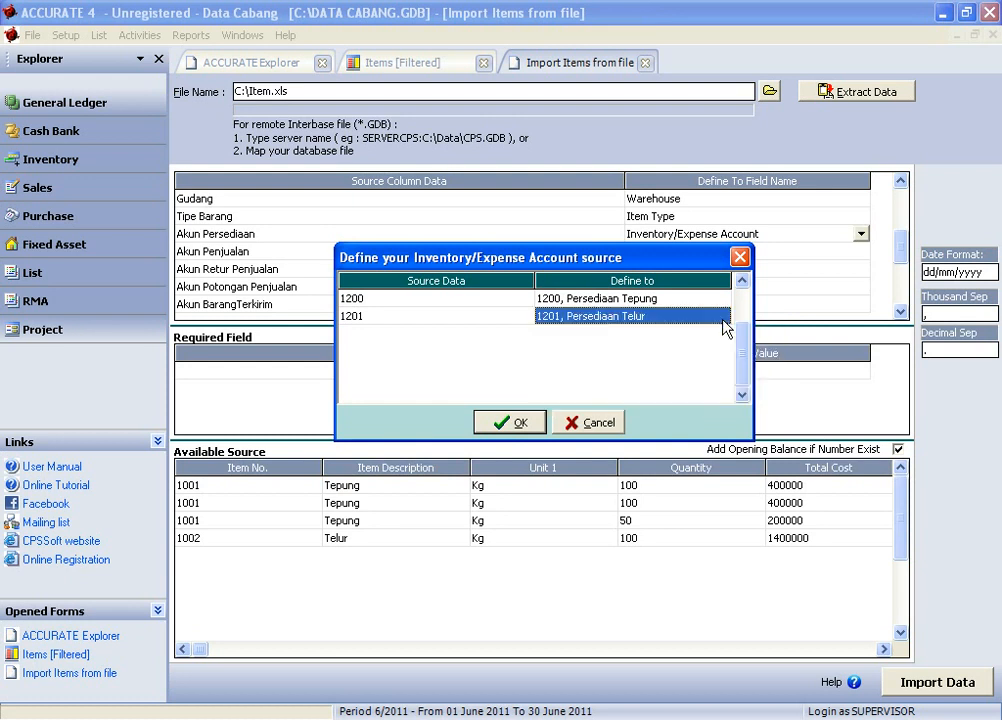
pyautogui.click(522, 424)
# - Map the source column Akun Penjualan to the Sales Account field
pyautogui.click(864, 256)
pyautogui.click(864, 257)
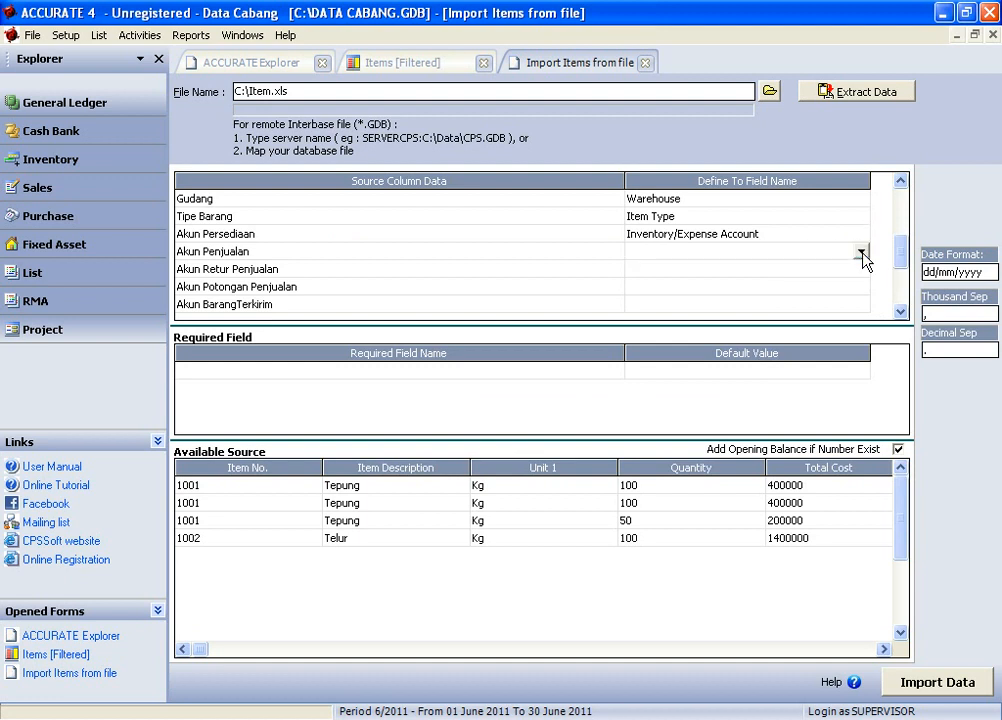
pyautogui.click(861, 254)
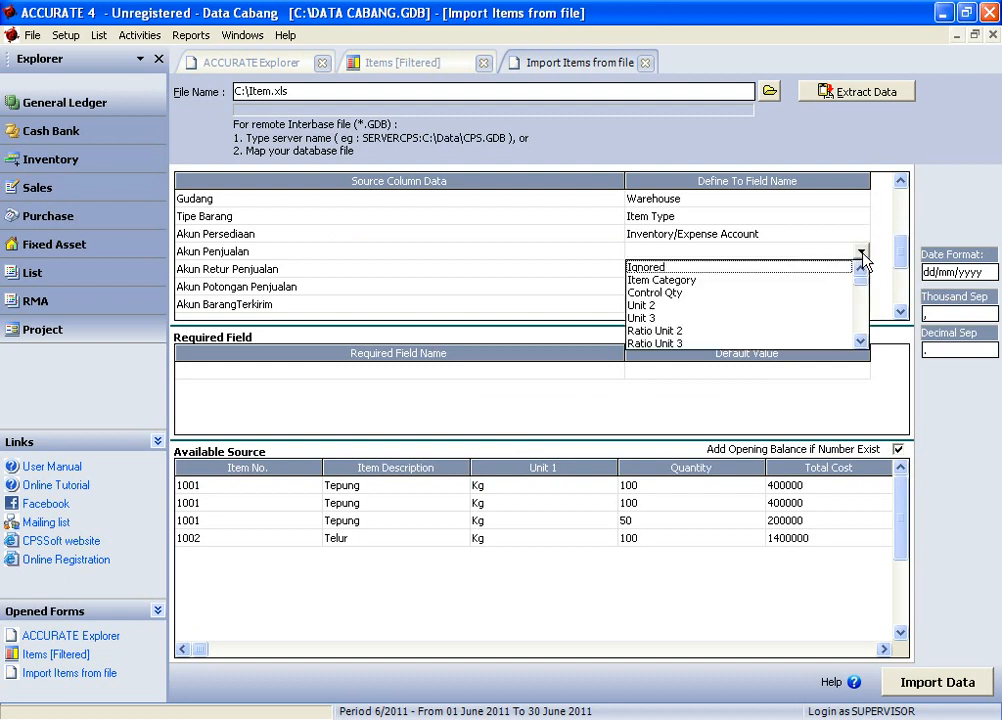
pyautogui.click(862, 342)
pyautogui.click(862, 342)
pyautogui.click(865, 341)
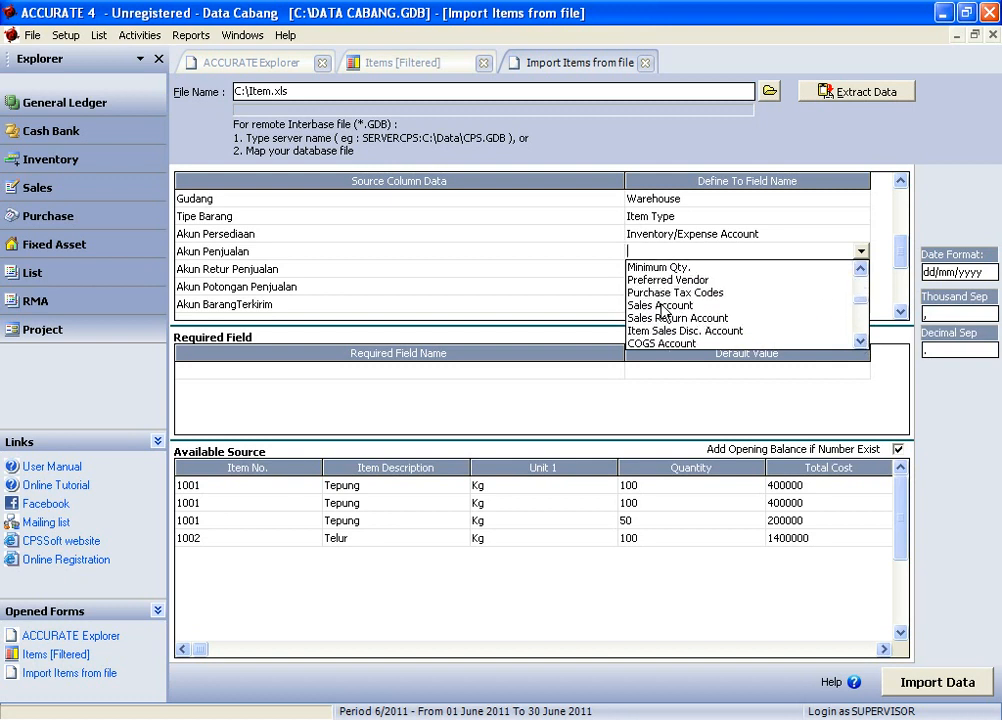
pyautogui.click(661, 306)
# - Define the sales account source 4000.01 as the account 4000.01, Penjualan Tepung
pyautogui.moveTo(318, 22); pyautogui.dragTo(647, 308)
pyautogui.click(706, 344)
pyautogui.click(714, 343)
pyautogui.click(717, 343)
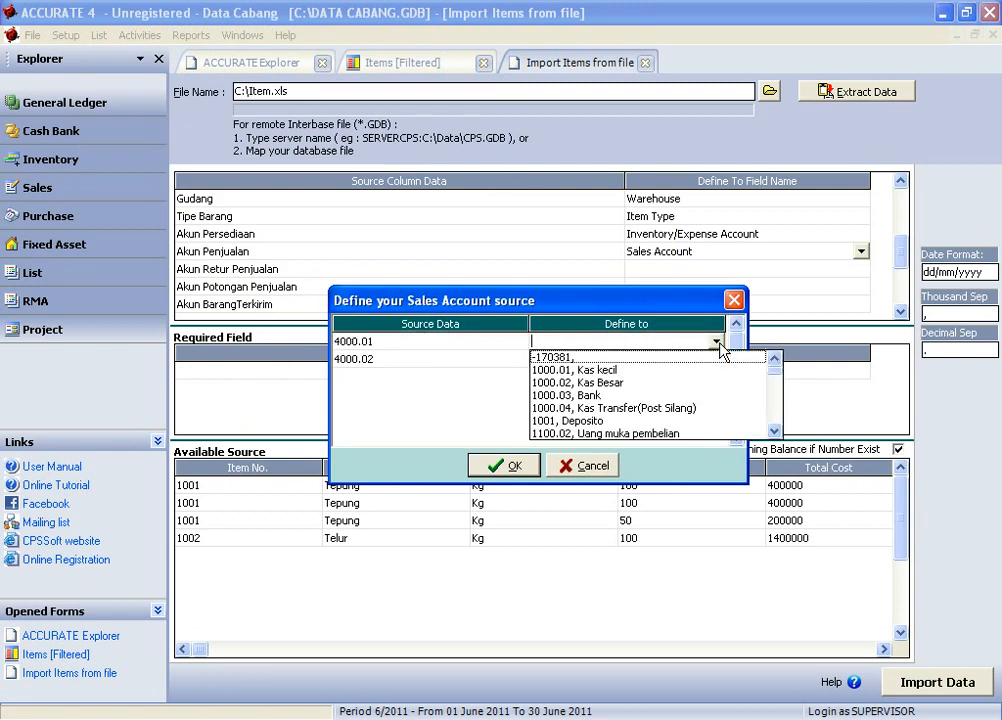
pyautogui.press('4')
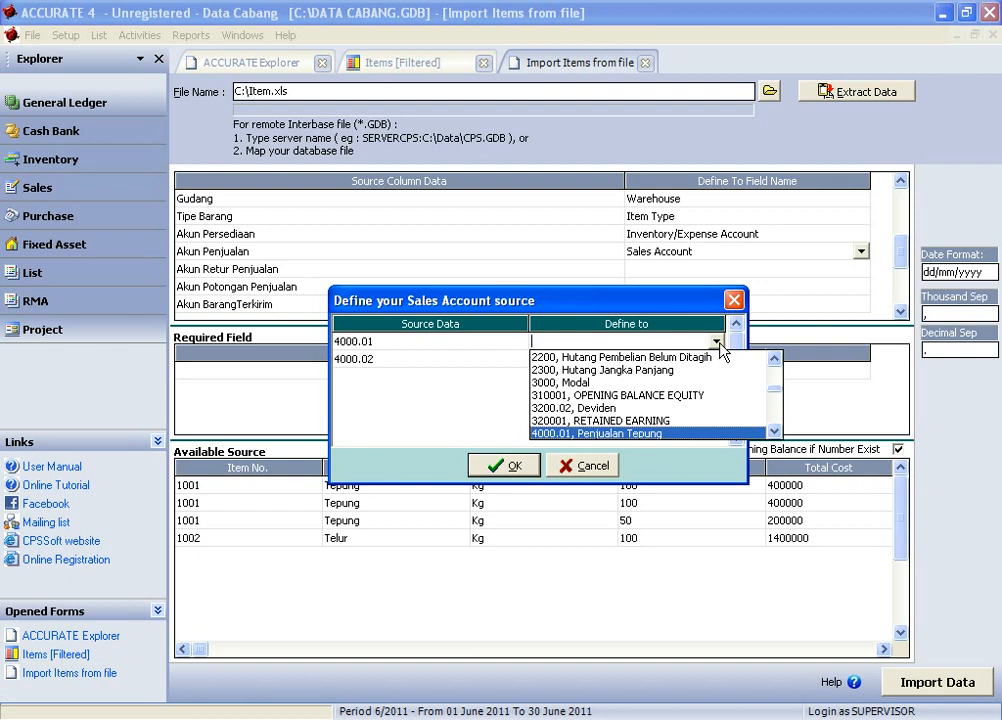
pyautogui.press('Return')
# - Define the sales account source 4000.02 as the account 4000.02, Penjualan Telur, and accept the sales account definitions
pyautogui.click(717, 360)
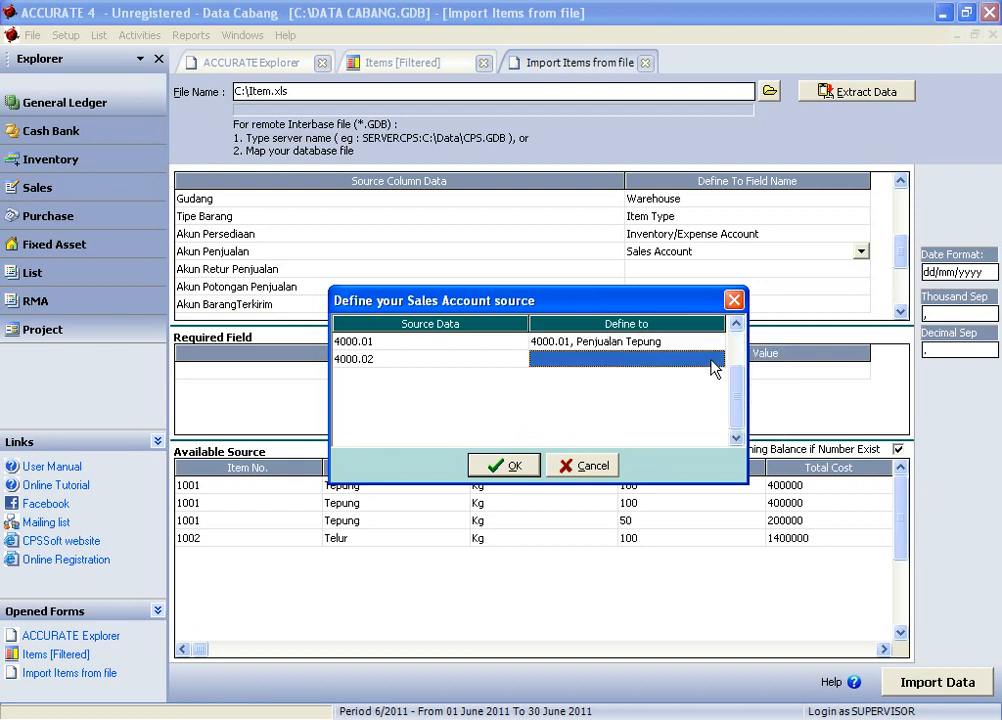
pyautogui.click(716, 360)
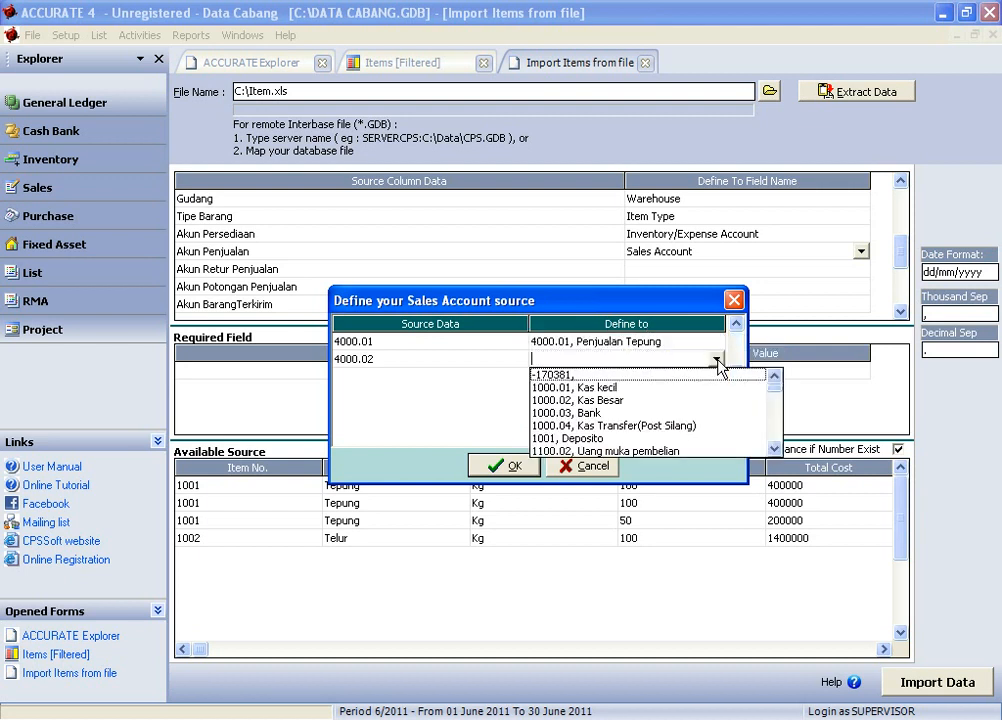
pyautogui.press('4')
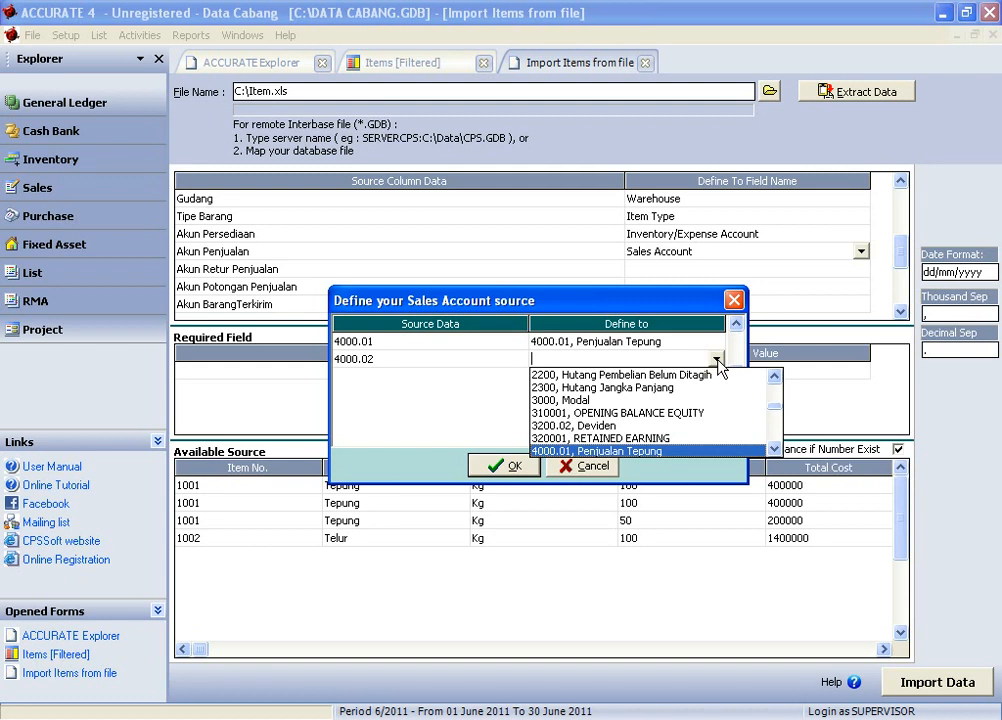
pyautogui.press('Down')
pyautogui.press('Return')
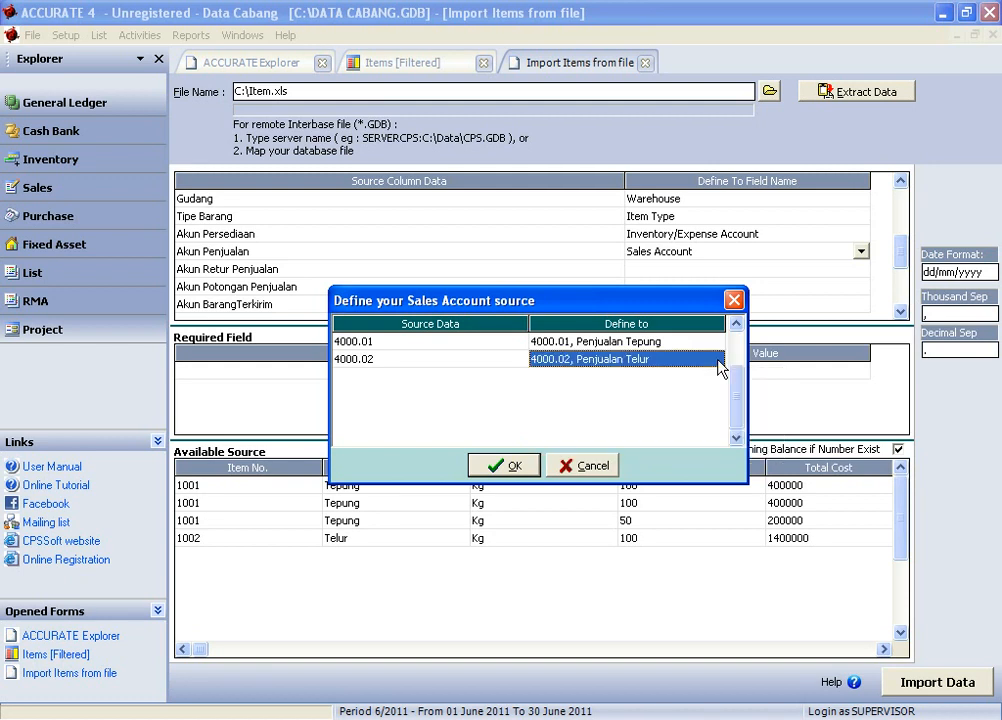
pyautogui.click(503, 468)
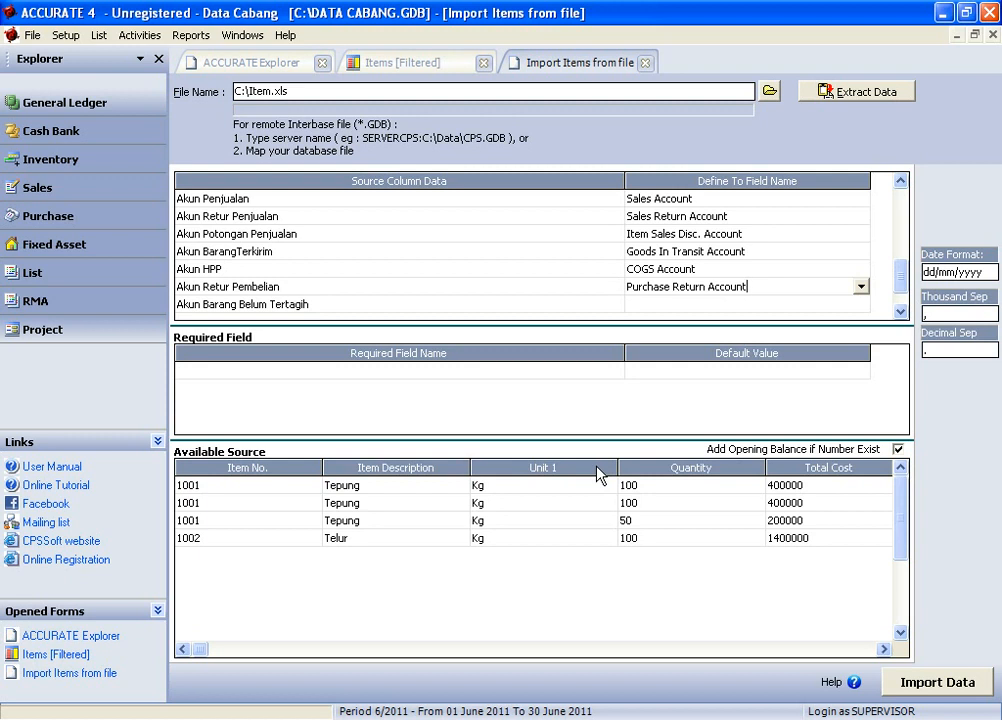
# - Map the source column Akun Barang Belum Tertagih to the Unbilled Goods Account field
pyautogui.click(862, 305)
pyautogui.click(861, 304)
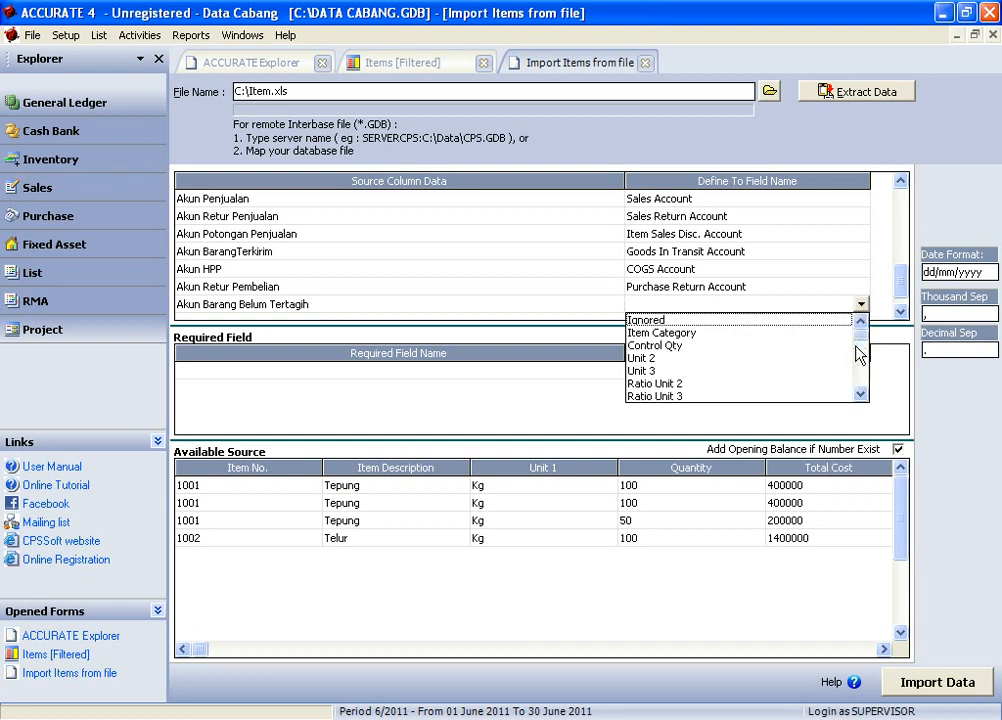
pyautogui.scroll(-12, 859, 355)
pyautogui.moveTo(860, 390); pyautogui.dragTo(860, 366)
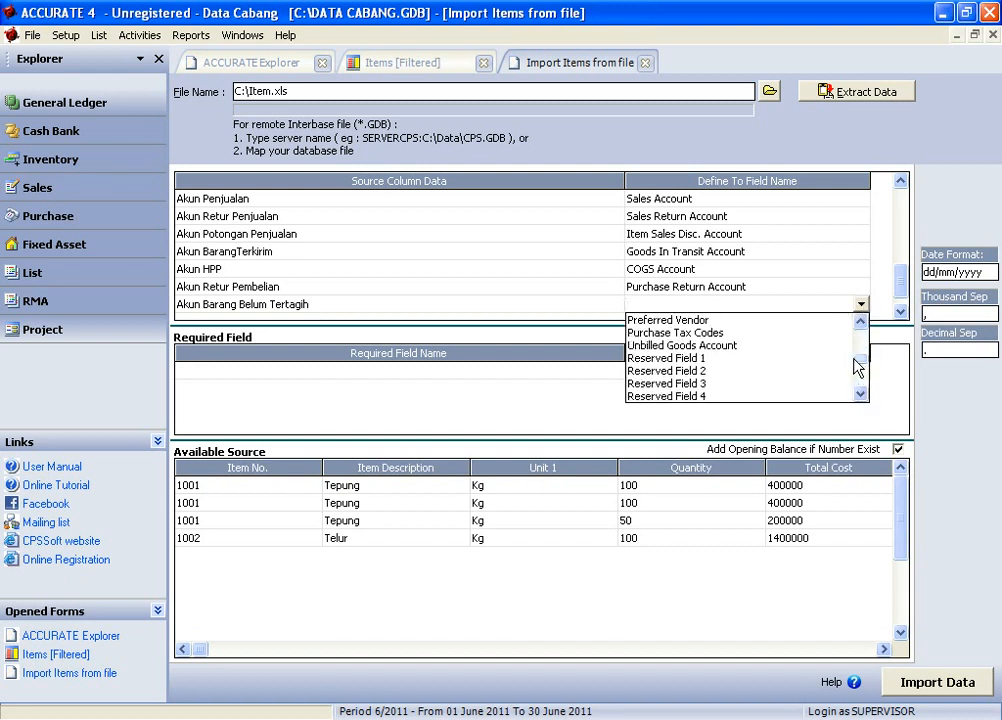
pyautogui.click(740, 346)
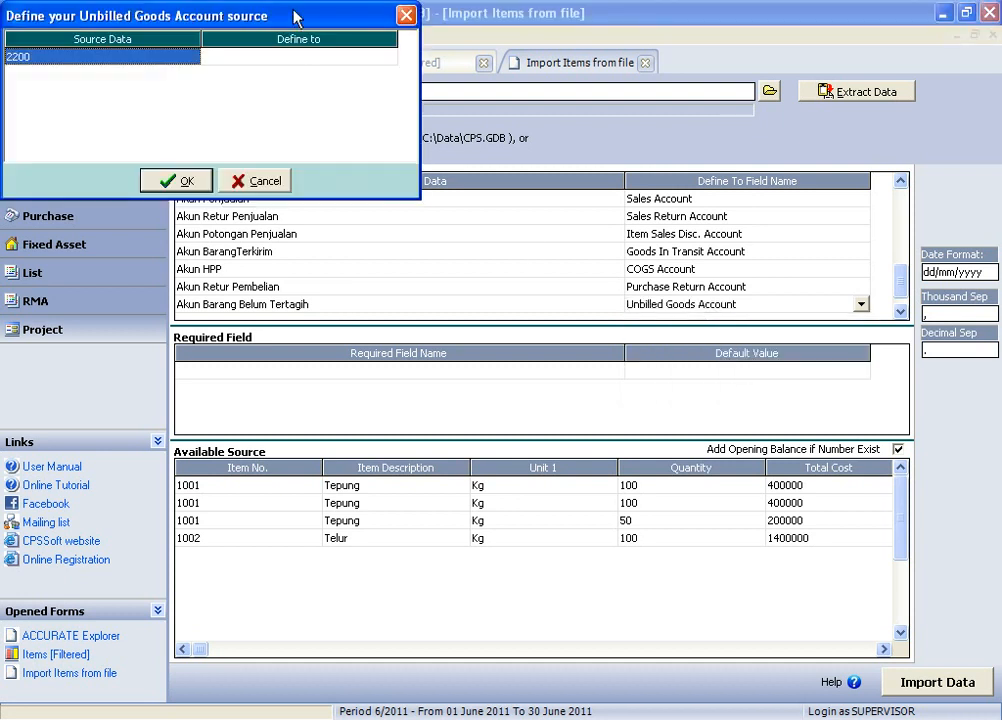
# - Define the unbilled goods account source 2200 as the account 2200, Hutang Pembelian Belum Ditagih, and accept the definition
pyautogui.click(684, 290)
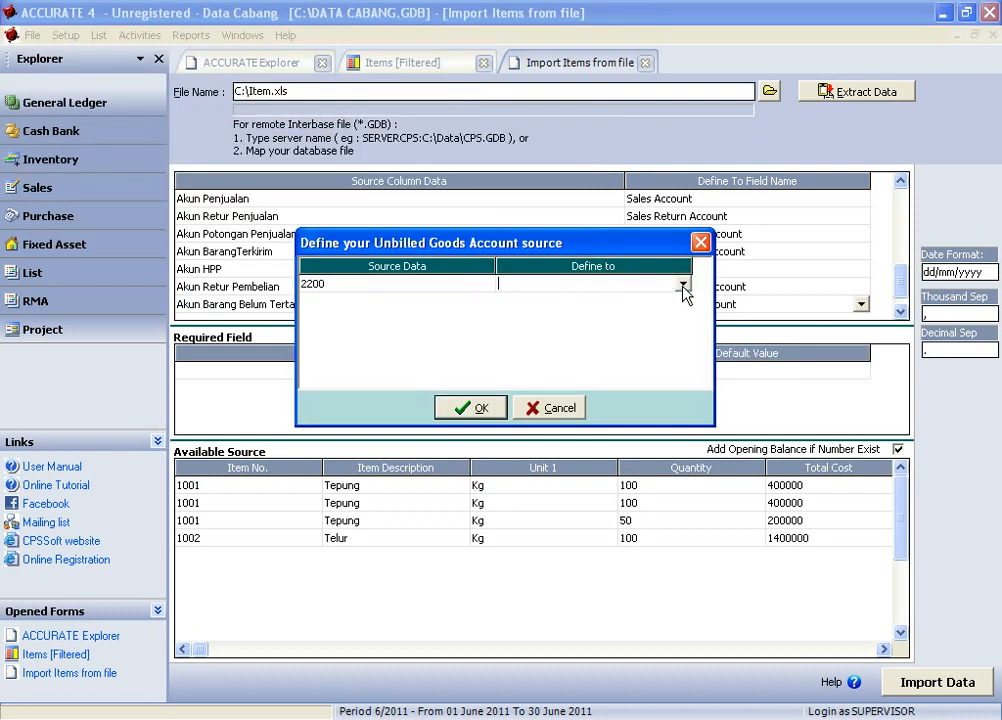
pyautogui.click(684, 287)
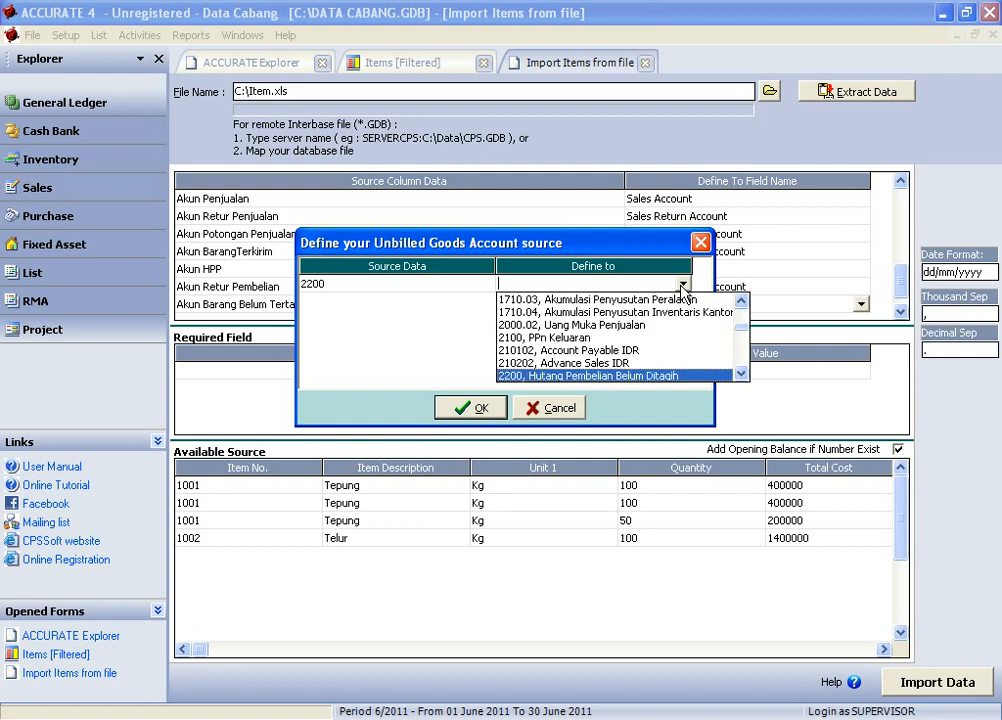
pyautogui.click(682, 288)
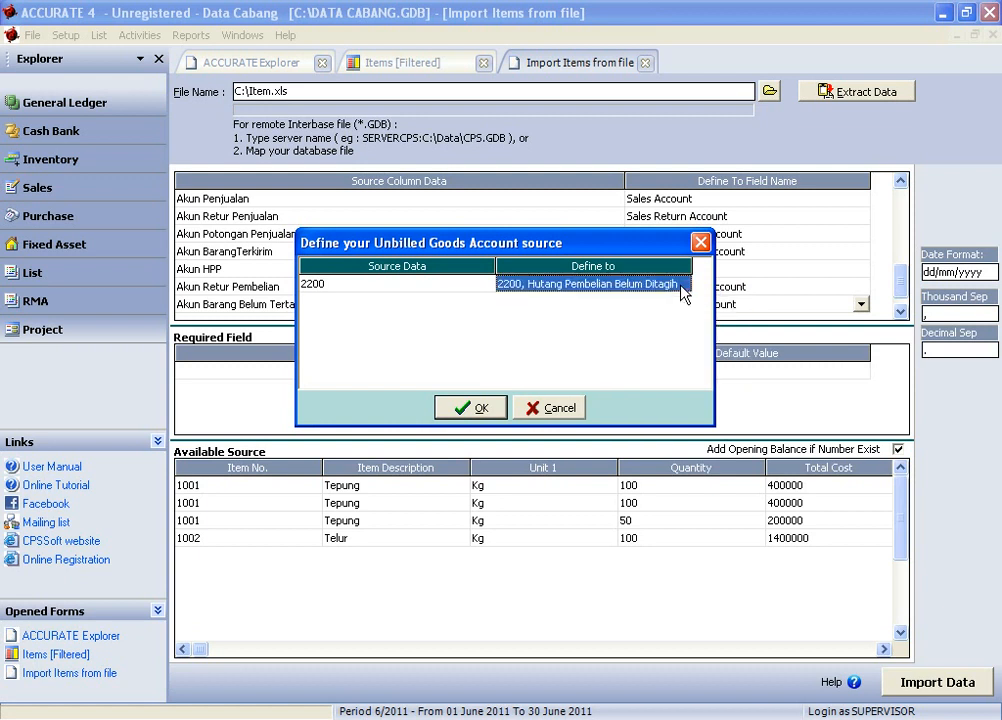
pyautogui.click(485, 408)
# - Map the source column Harga Jual to the field Def. Selling Price 1
pyautogui.press('Down')
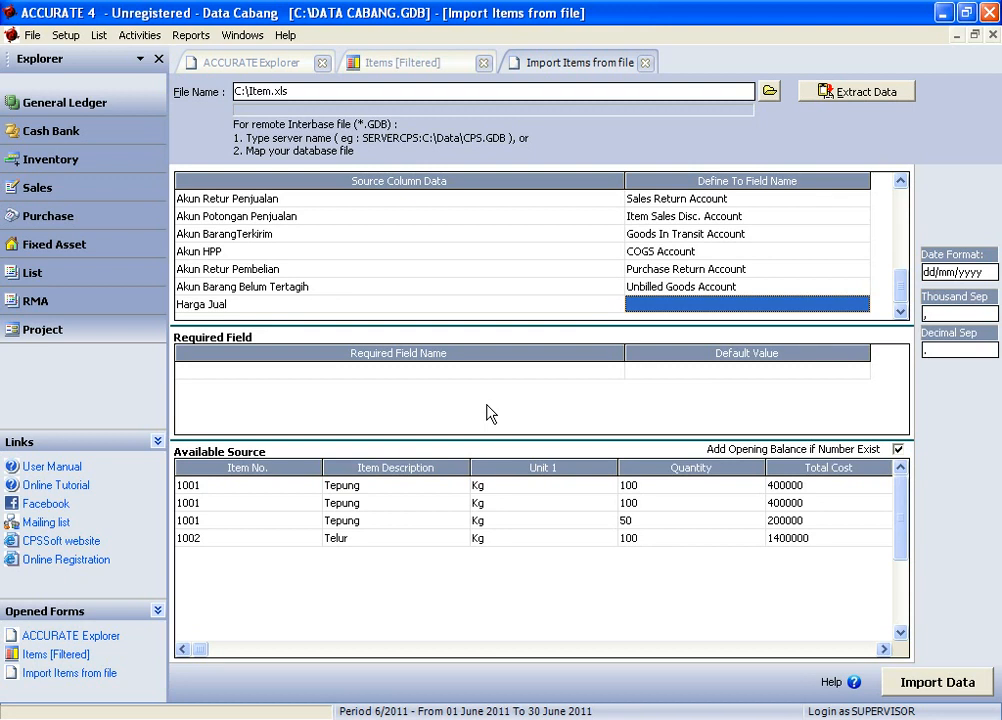
pyautogui.click(856, 311)
pyautogui.click(860, 307)
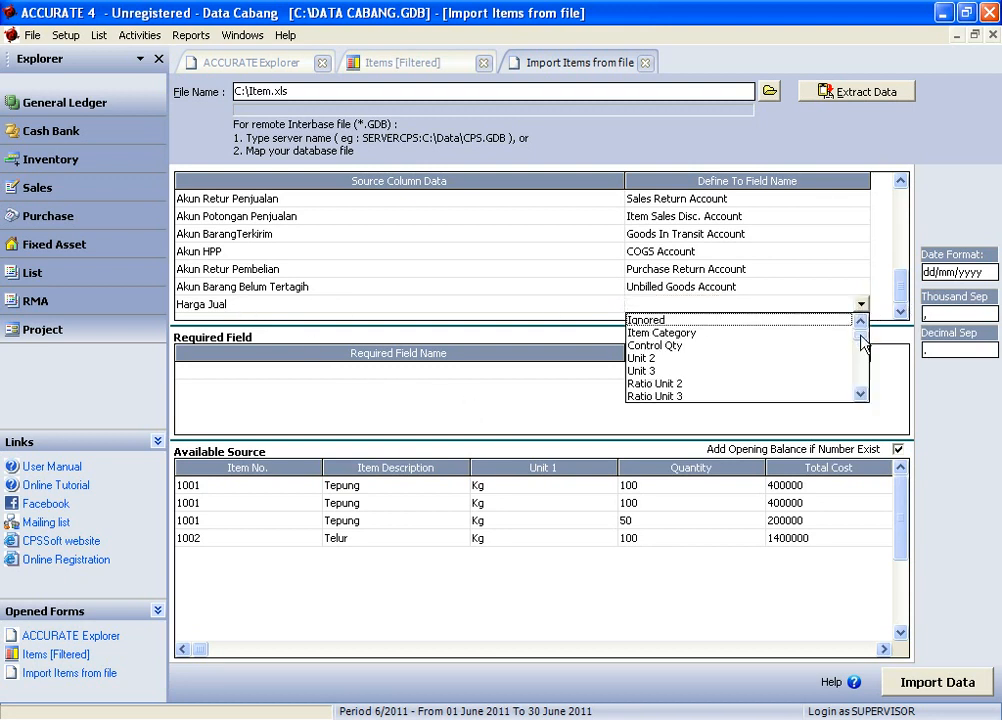
pyautogui.scroll(-2, 861, 335)
pyautogui.click(705, 358)
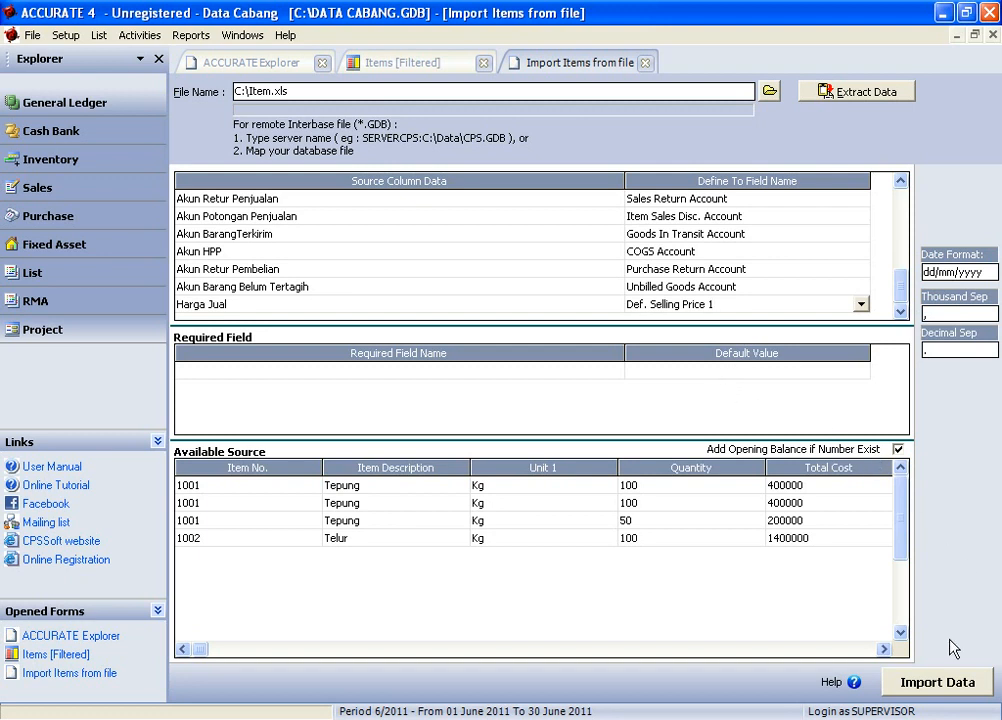
# - Import the mapped item data into the company database and refresh the items list
pyautogui.click(935, 685)
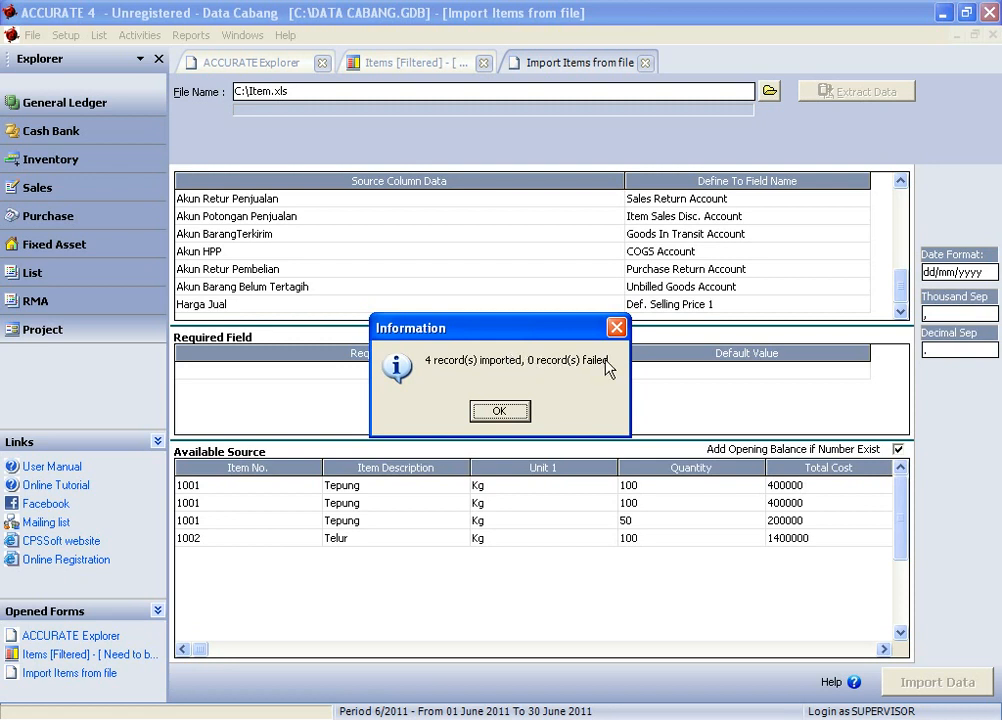
pyautogui.click(506, 413)
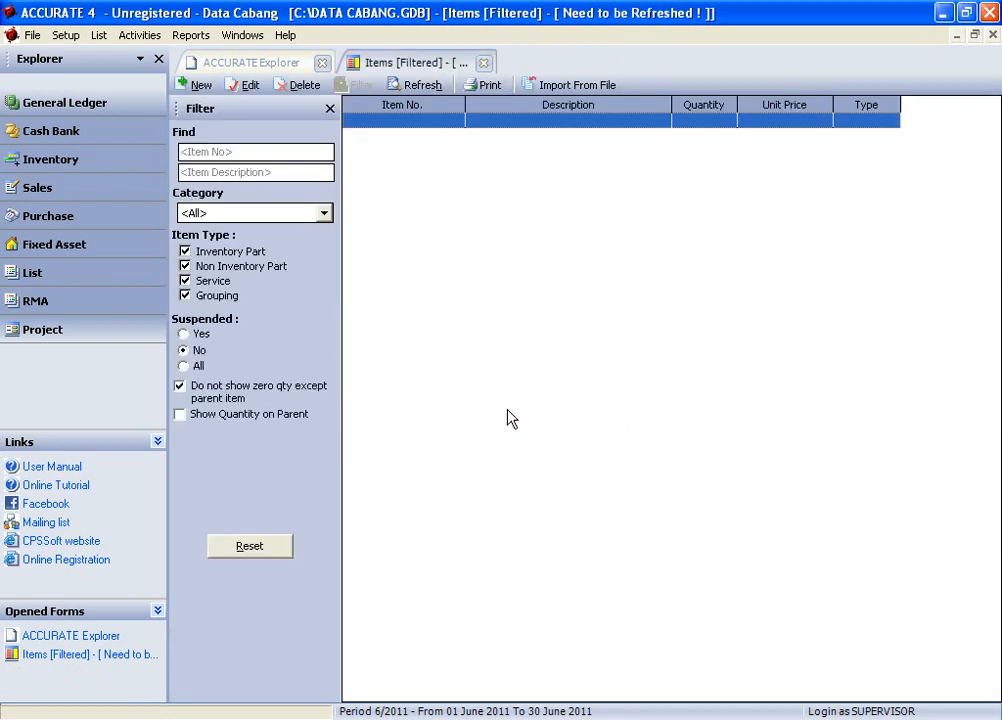
pyautogui.click(418, 88)
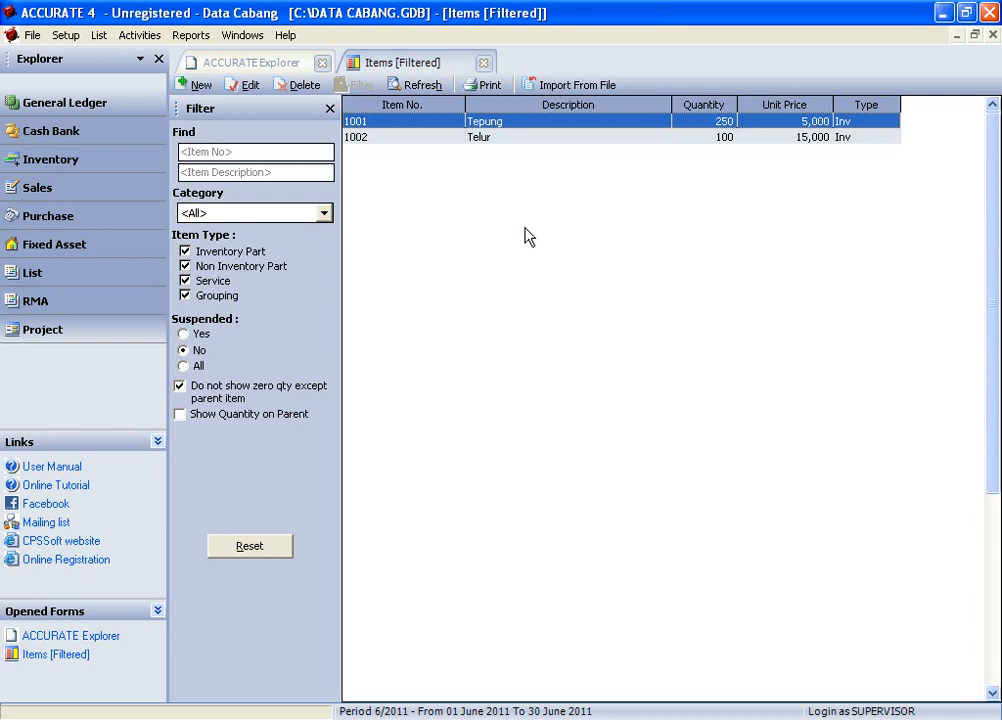
# - Open item 1001, Tepung, and examine its opening balances per warehouse in the multiple opening balance details
pyautogui.click(527, 140)
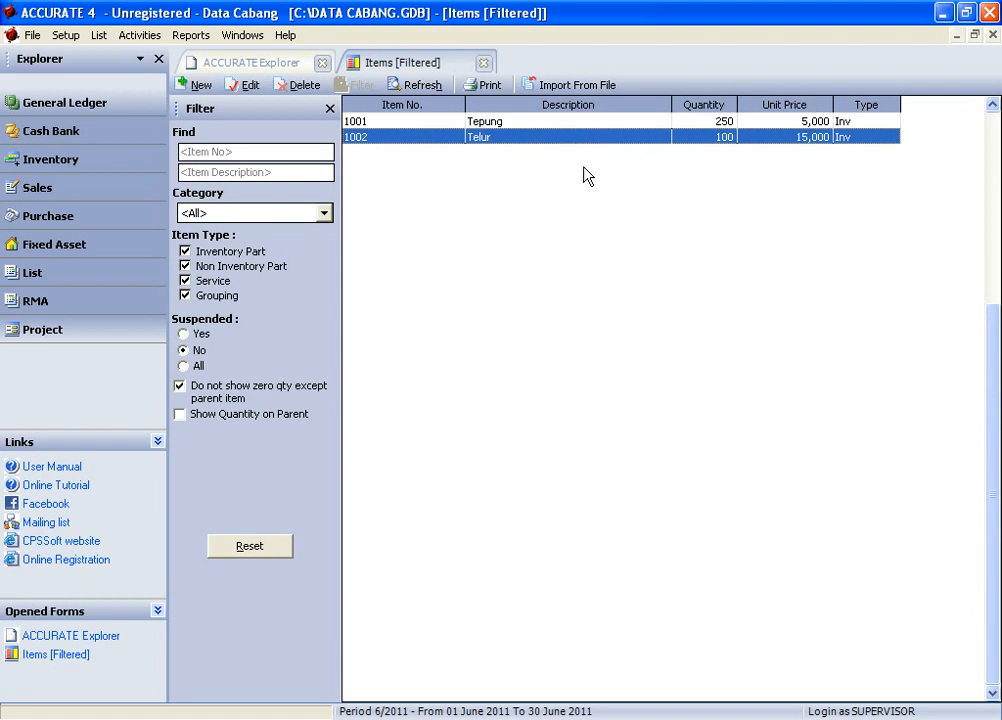
pyautogui.click(580, 122)
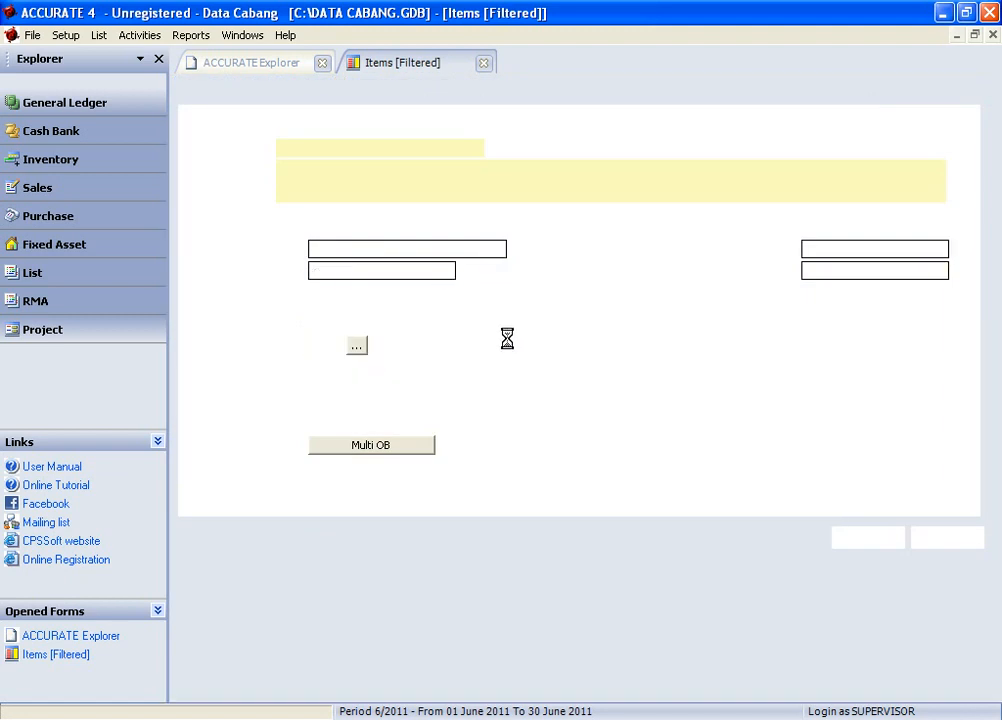
pyautogui.click(376, 448)
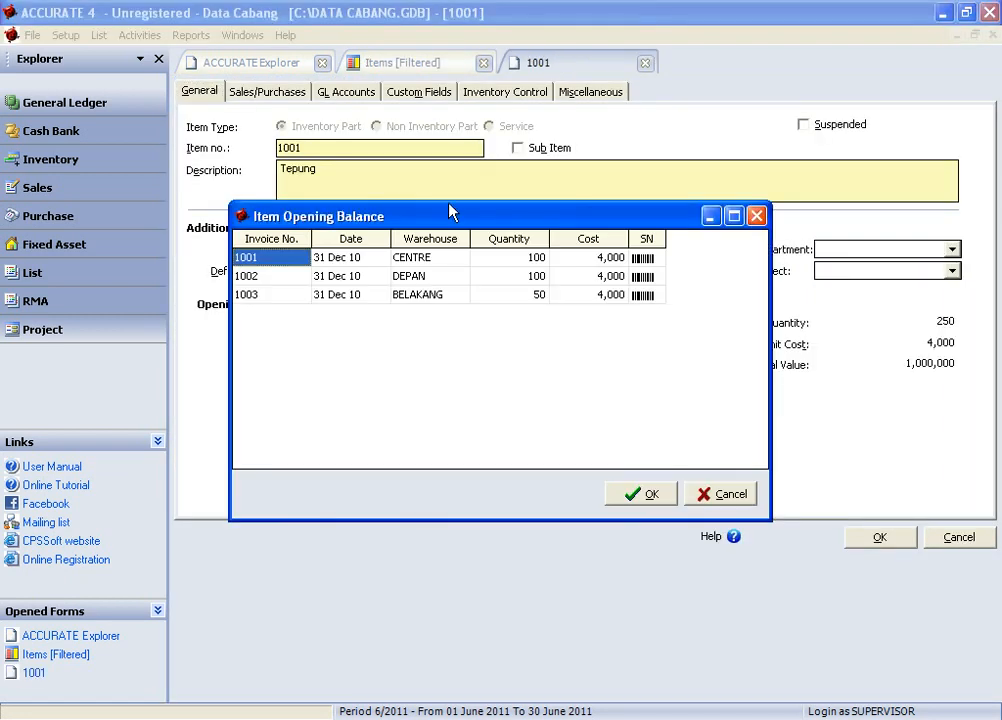
pyautogui.moveTo(458, 218); pyautogui.dragTo(544, 166)
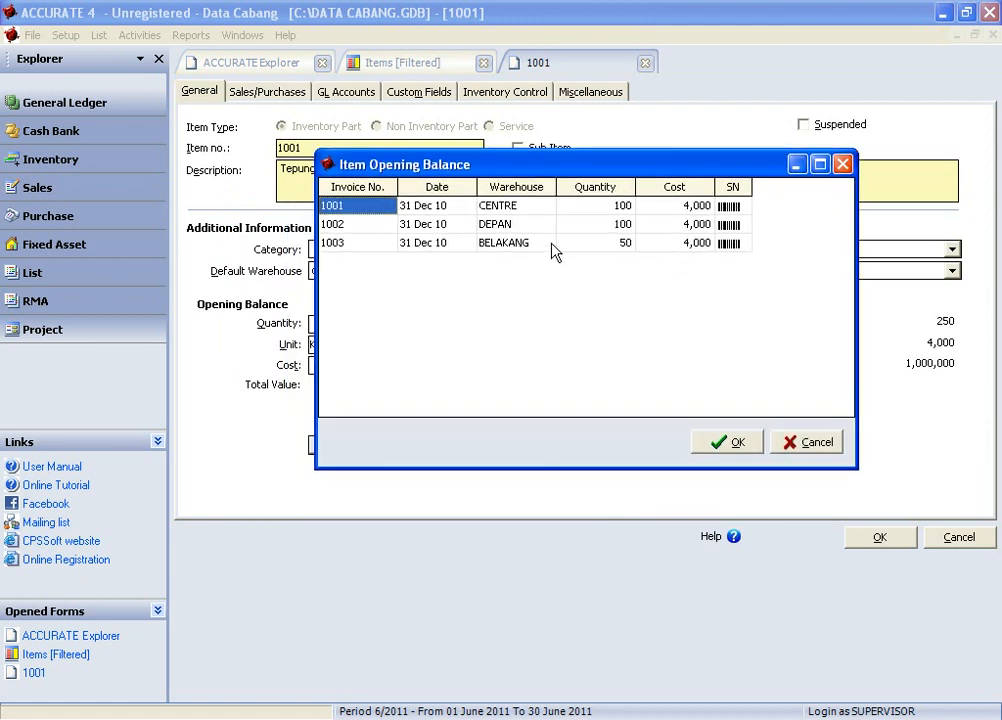
pyautogui.moveTo(563, 175); pyautogui.dragTo(578, 302)
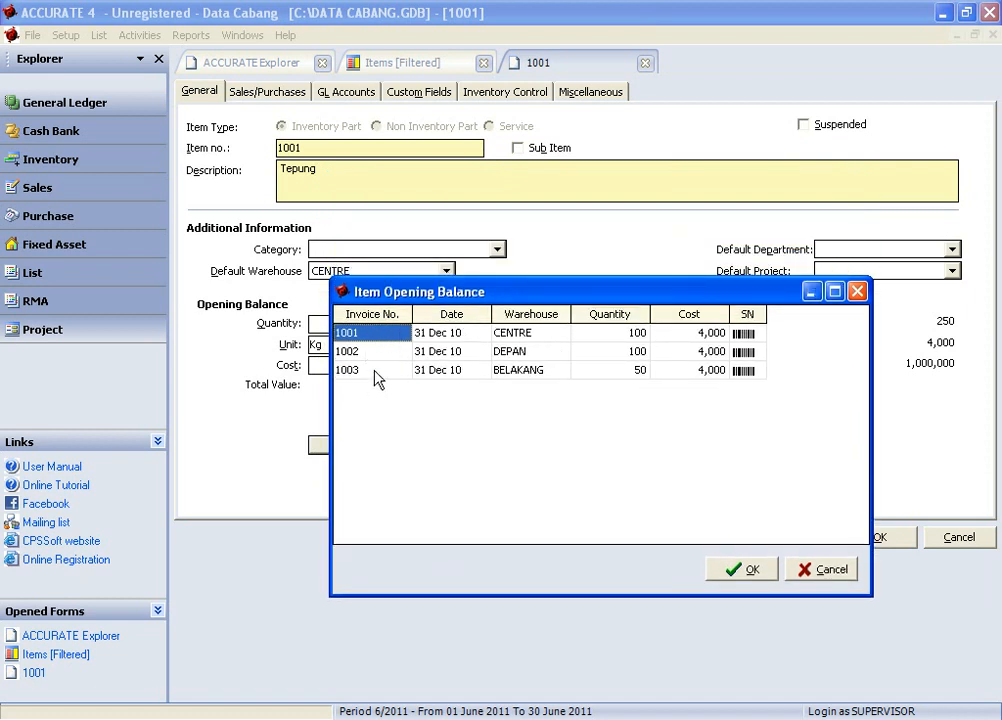
pyautogui.click(765, 580)
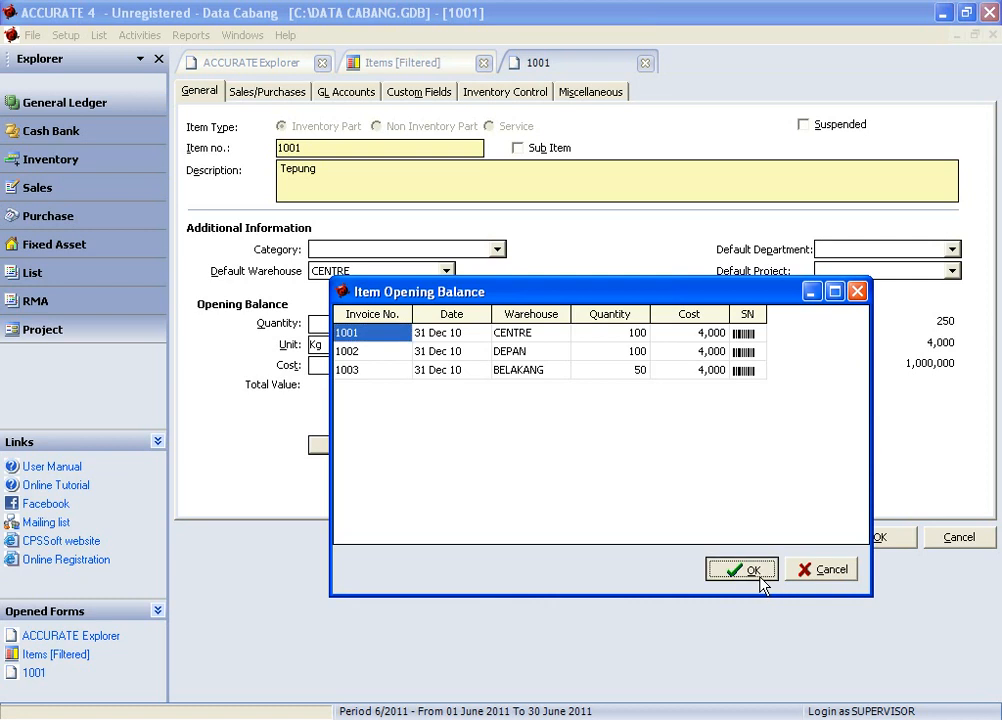